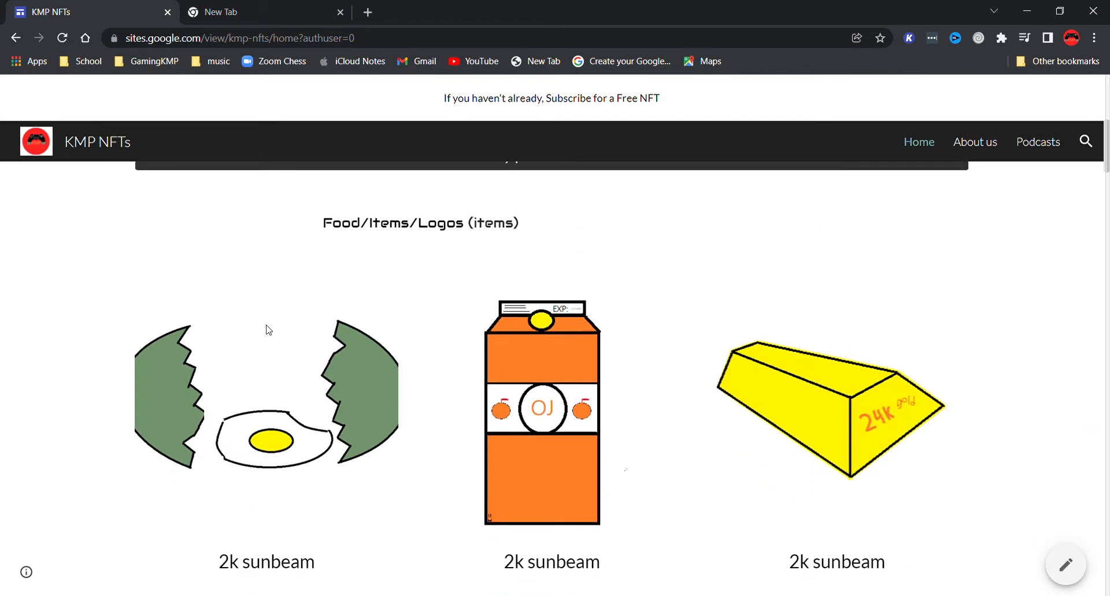
- Look through the KMP NFTs home page, from the Discord purchase note and item listings to the subscription and bundles
{"action": "scroll", "coordinate": [275, 339], "scroll_direction": "up", "scroll_amount": 9}
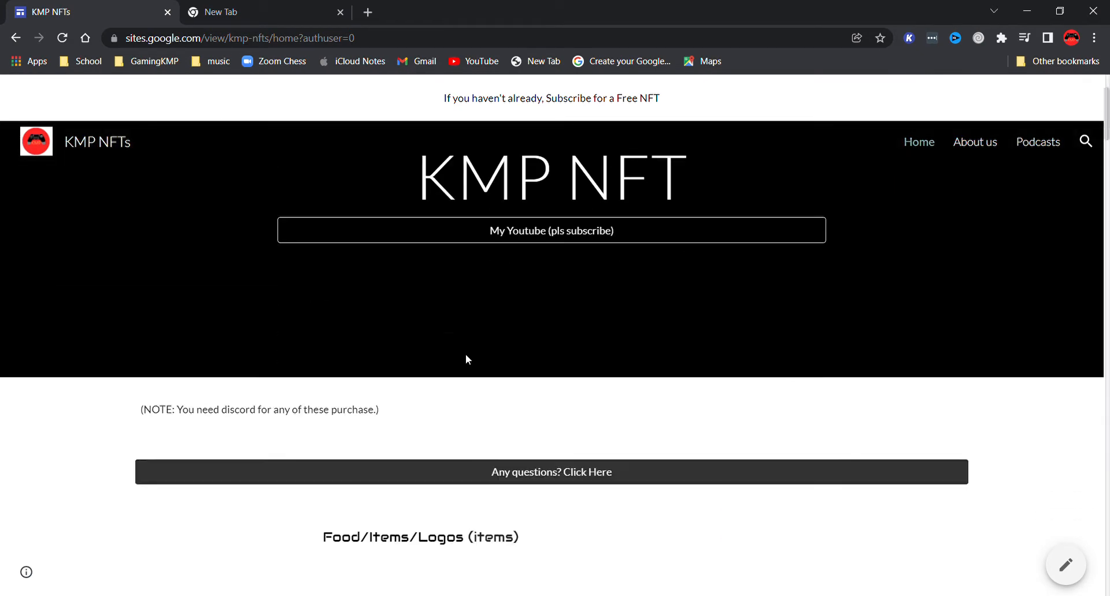
{"action": "scroll", "coordinate": [465, 355], "scroll_direction": "down", "scroll_amount": 4}
{"action": "scroll", "coordinate": [209, 292], "scroll_direction": "up", "scroll_amount": 1}
{"action": "left_click_drag", "start_coordinate": [175, 242], "coordinate": [409, 272]}
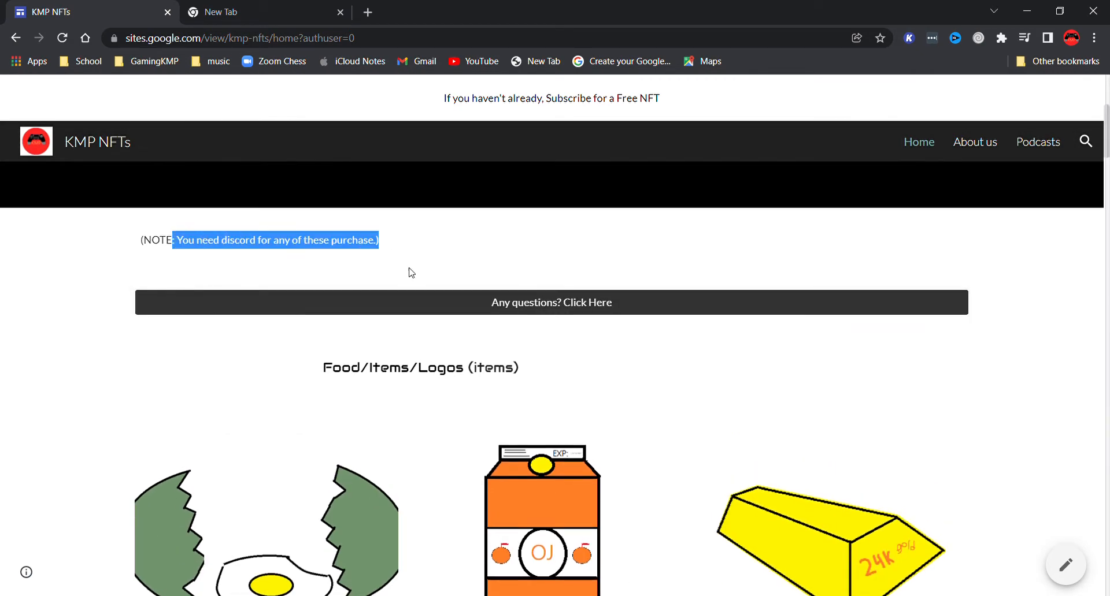
{"action": "left_click", "coordinate": [453, 319]}
{"action": "scroll", "coordinate": [235, 385], "scroll_direction": "down", "scroll_amount": 4}
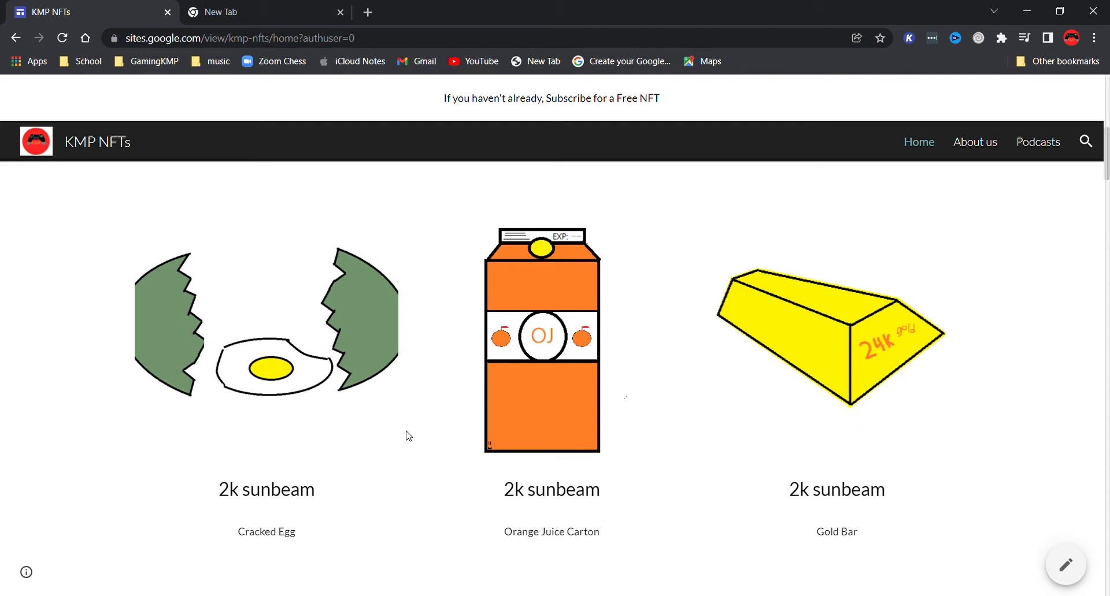
{"action": "scroll", "coordinate": [408, 436], "scroll_direction": "down", "scroll_amount": 20}
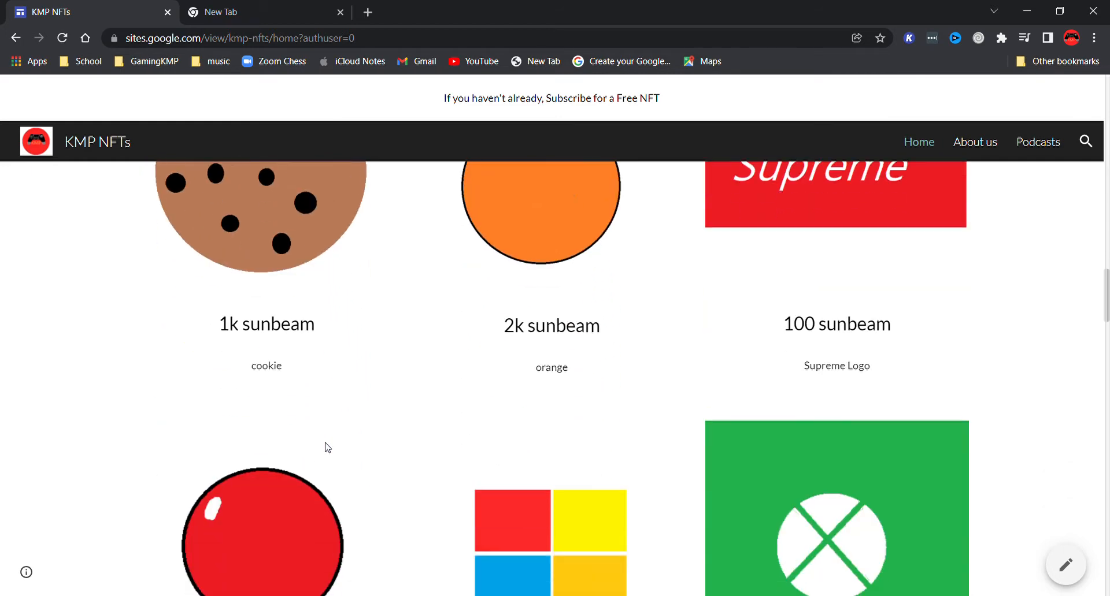
{"action": "scroll", "coordinate": [327, 447], "scroll_direction": "down", "scroll_amount": 18}
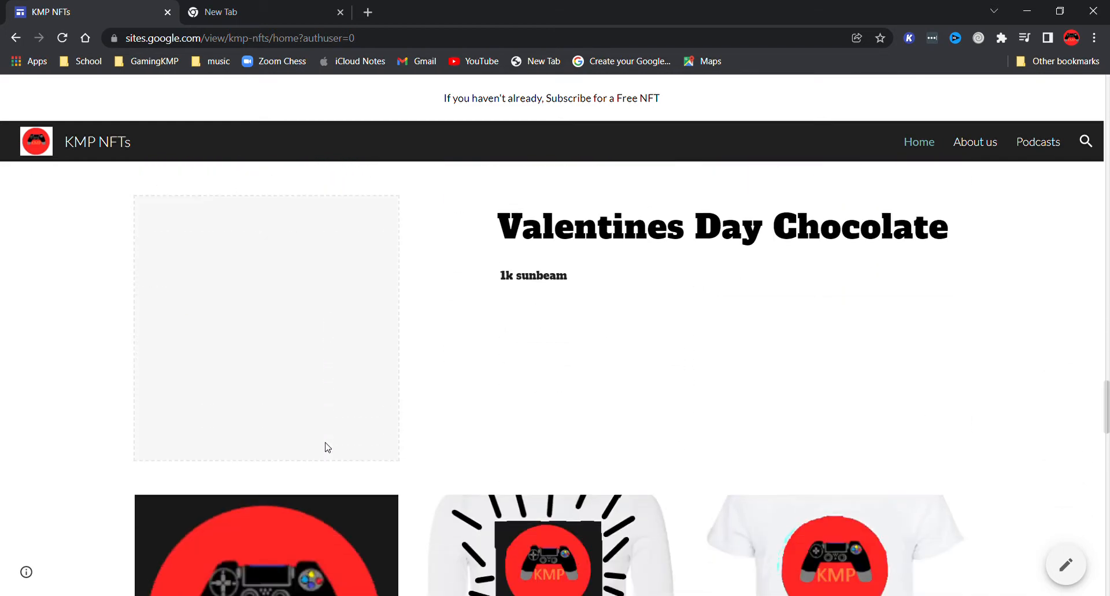
{"action": "scroll", "coordinate": [324, 445], "scroll_direction": "down", "scroll_amount": 14}
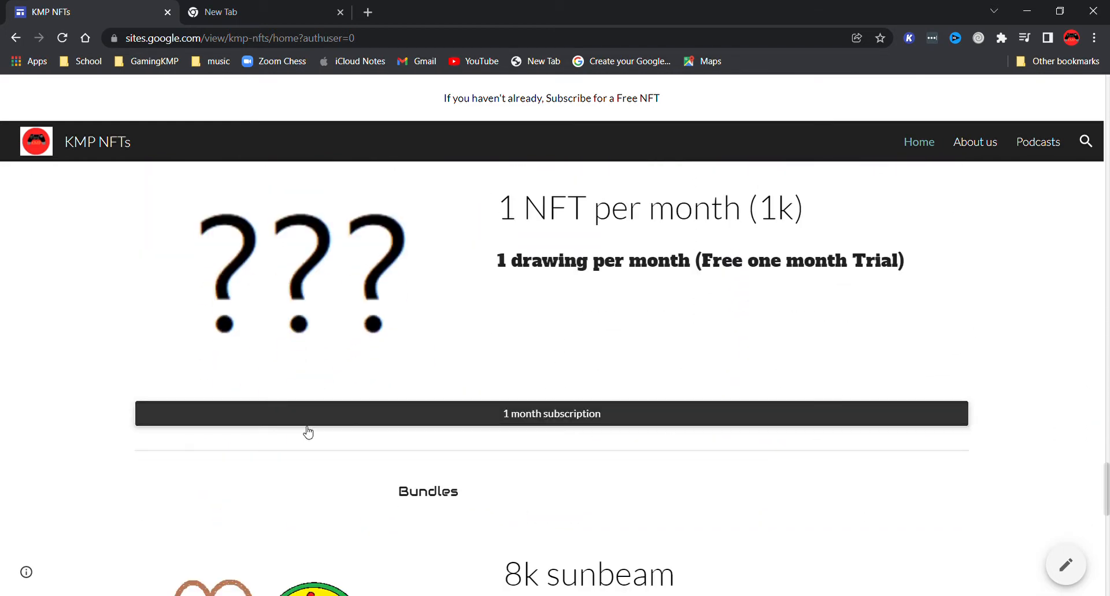
{"action": "scroll", "coordinate": [473, 299], "scroll_direction": "down", "scroll_amount": 3}
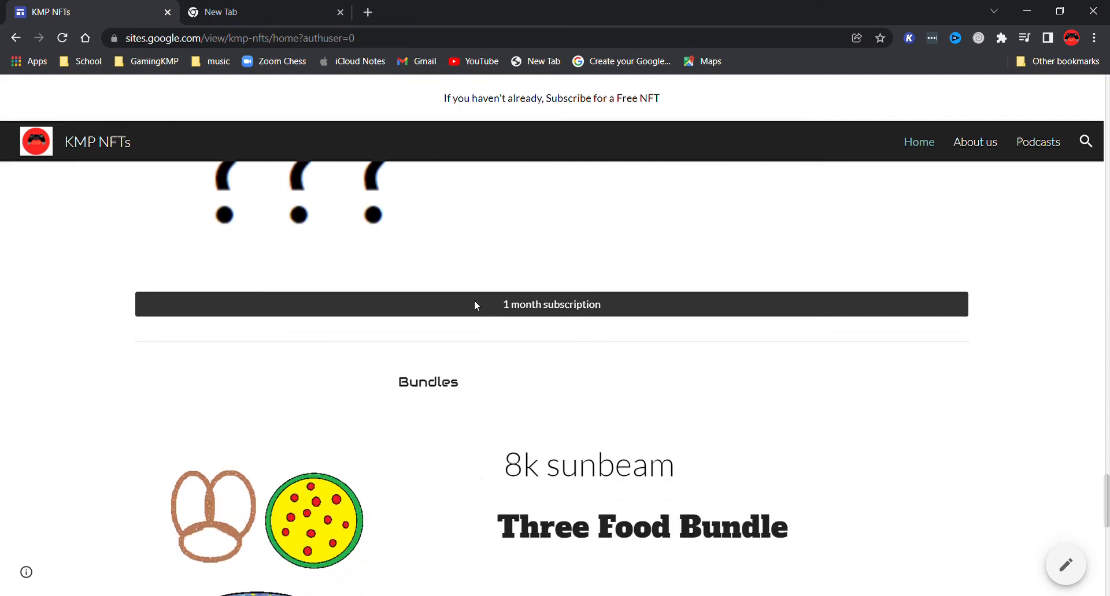
{"action": "scroll", "coordinate": [520, 335], "scroll_direction": "up", "scroll_amount": 1}
{"action": "scroll", "coordinate": [520, 345], "scroll_direction": "down", "scroll_amount": 12}
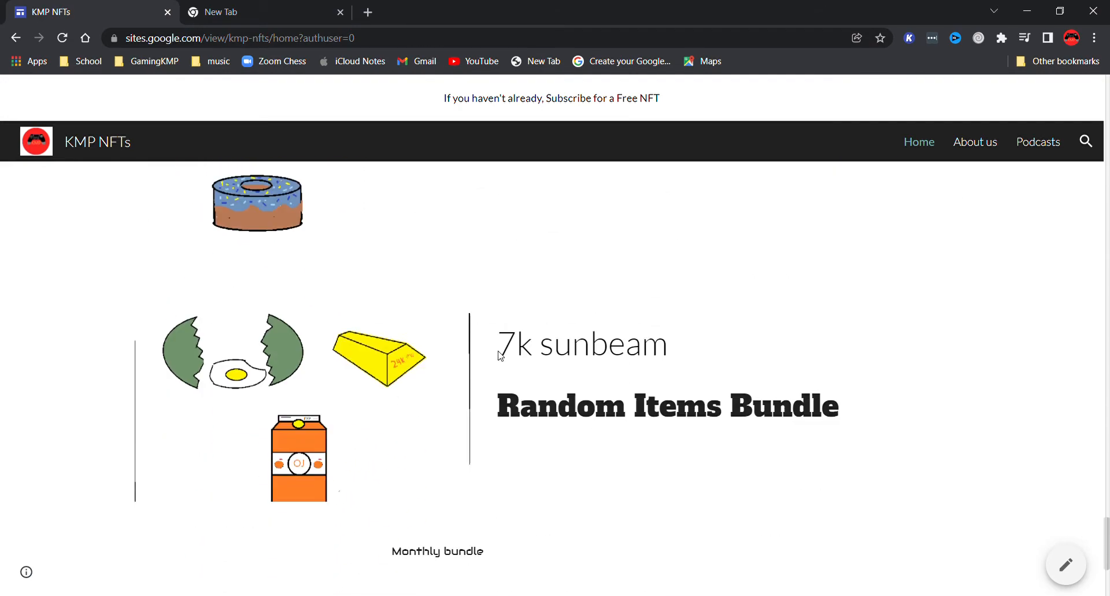
{"action": "scroll", "coordinate": [478, 409], "scroll_direction": "up", "scroll_amount": 7}
{"action": "scroll", "coordinate": [509, 422], "scroll_direction": "up", "scroll_amount": 20}
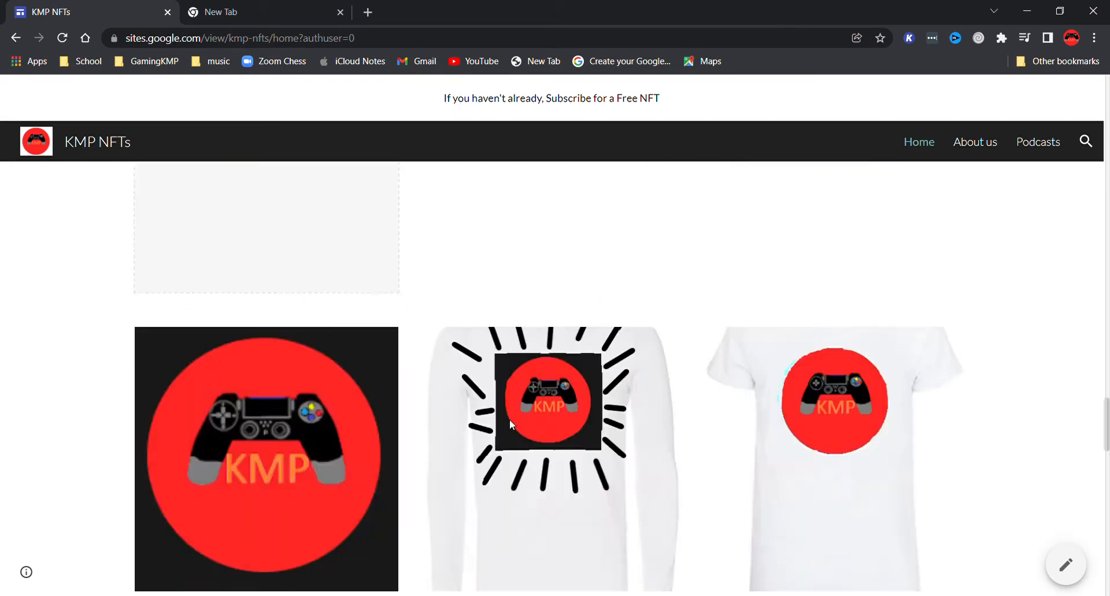
- Open the site's About us page and look through its content
{"action": "left_click", "coordinate": [981, 145]}
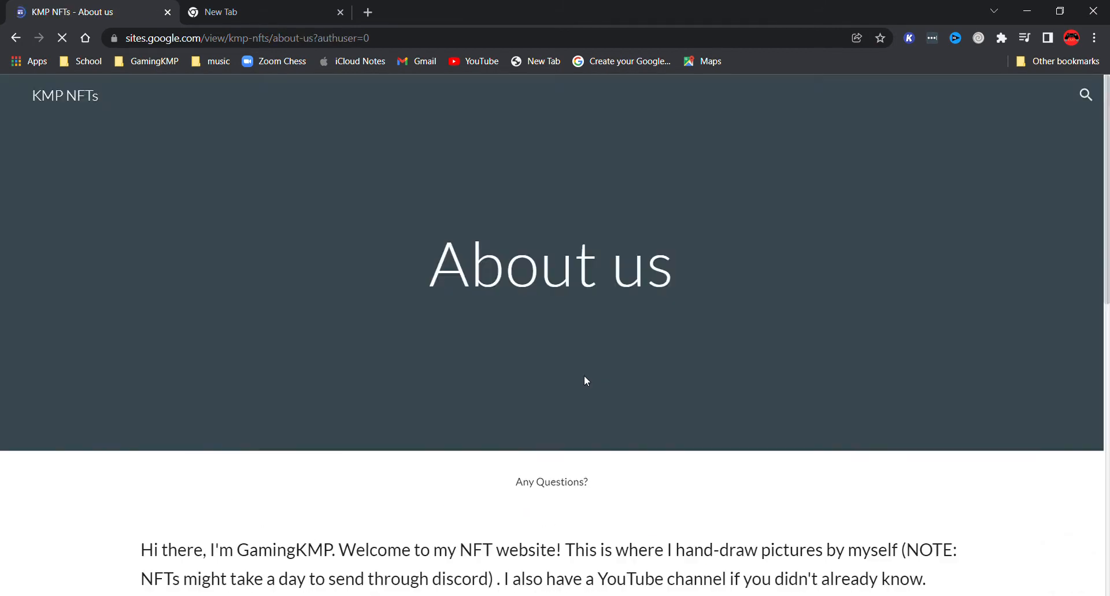
{"action": "scroll", "coordinate": [376, 413], "scroll_direction": "down", "scroll_amount": 12}
{"action": "scroll", "coordinate": [380, 411], "scroll_direction": "up", "scroll_amount": 12}
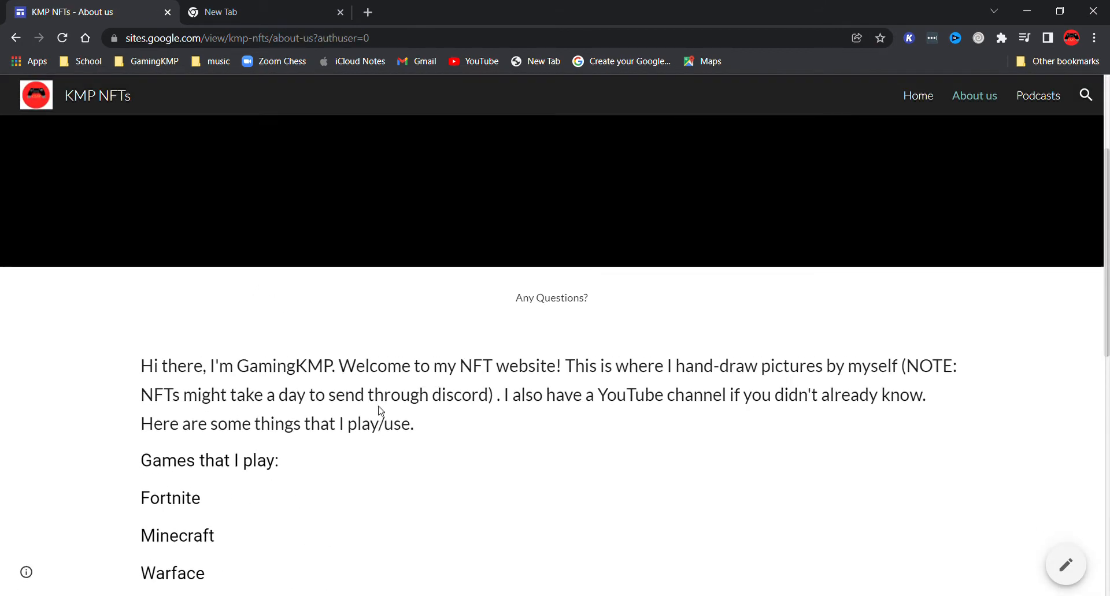
- Close the KMP NFTs site and go to sites.google.com in the empty browser tab
{"action": "left_click", "coordinate": [241, 14]}
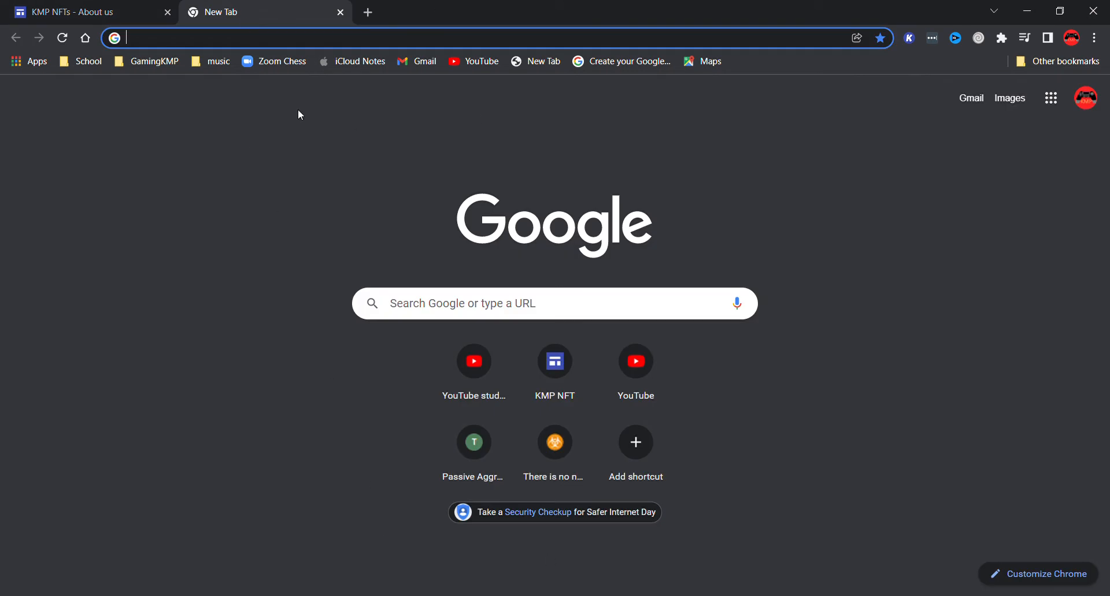
{"action": "left_click", "coordinate": [168, 12]}
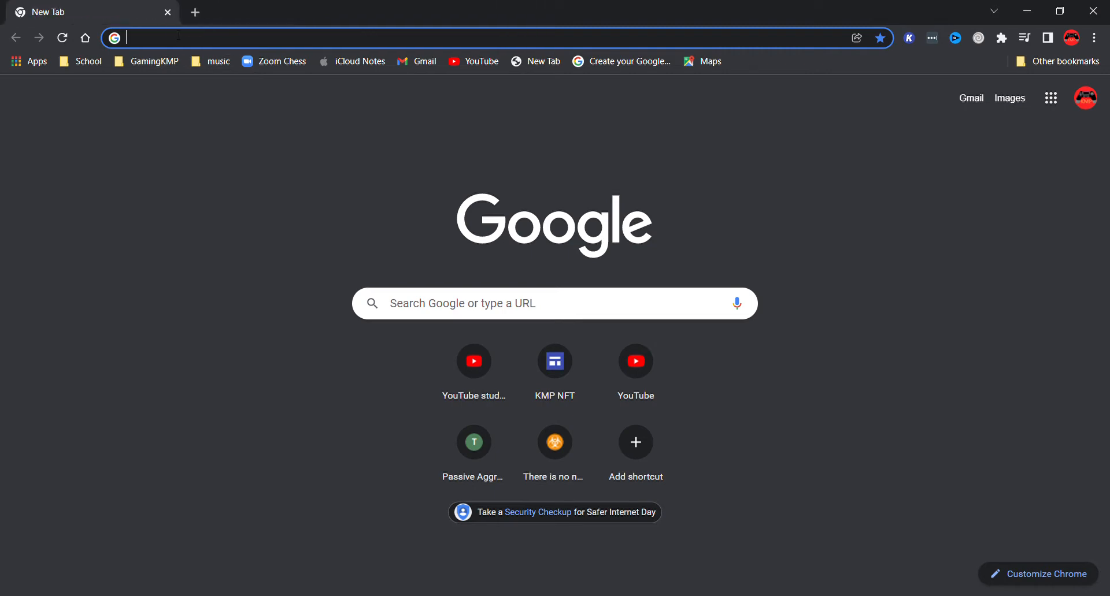
{"action": "type", "text": "sites"}
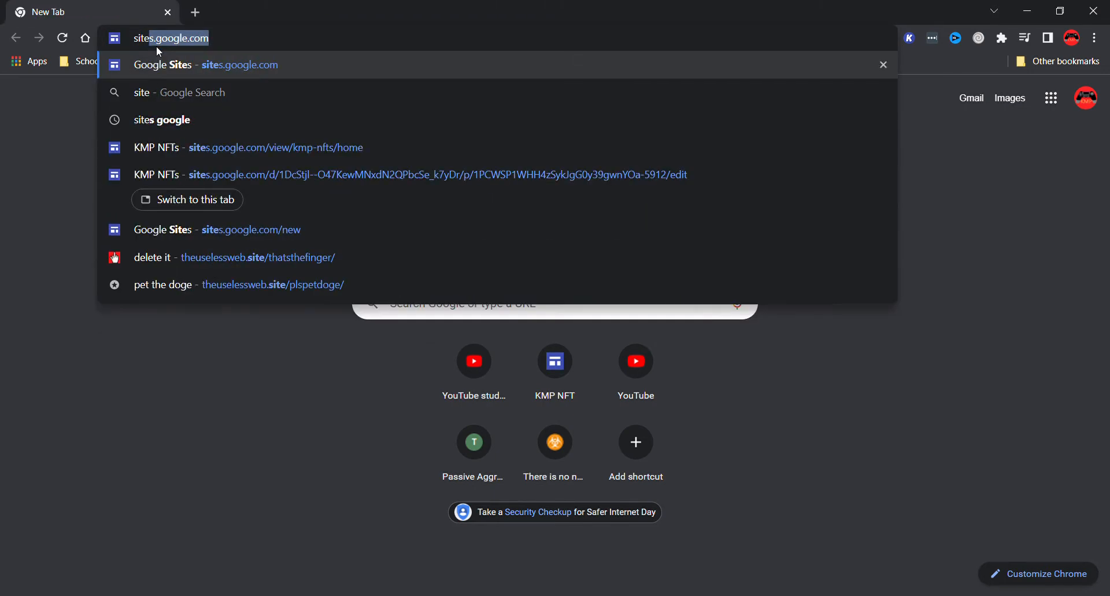
{"action": "type", "text": ".goolg"}
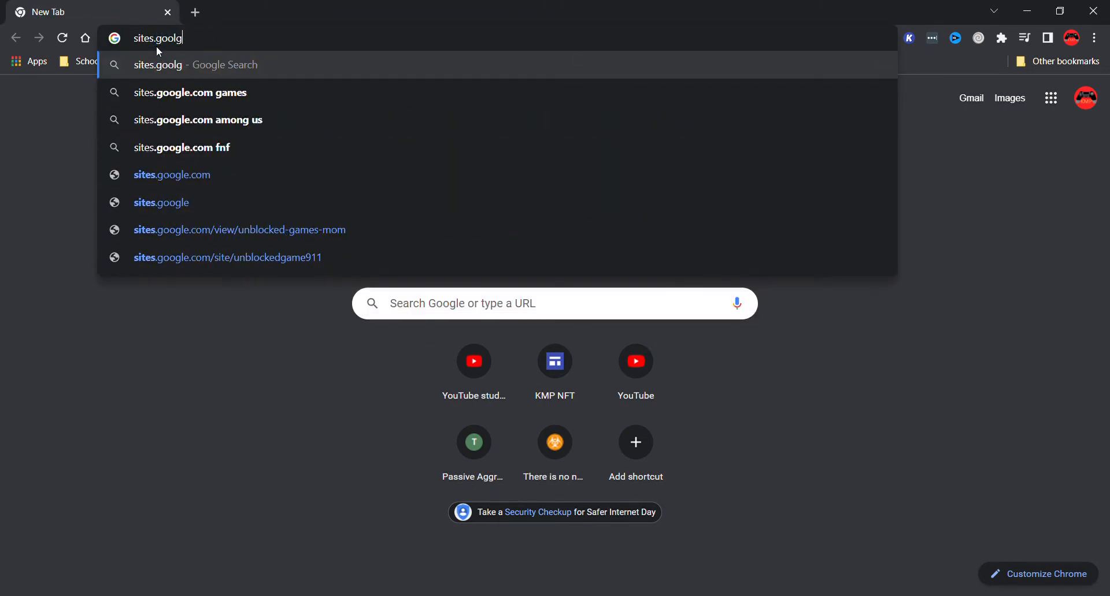
{"action": "key", "text": "BackSpace"}
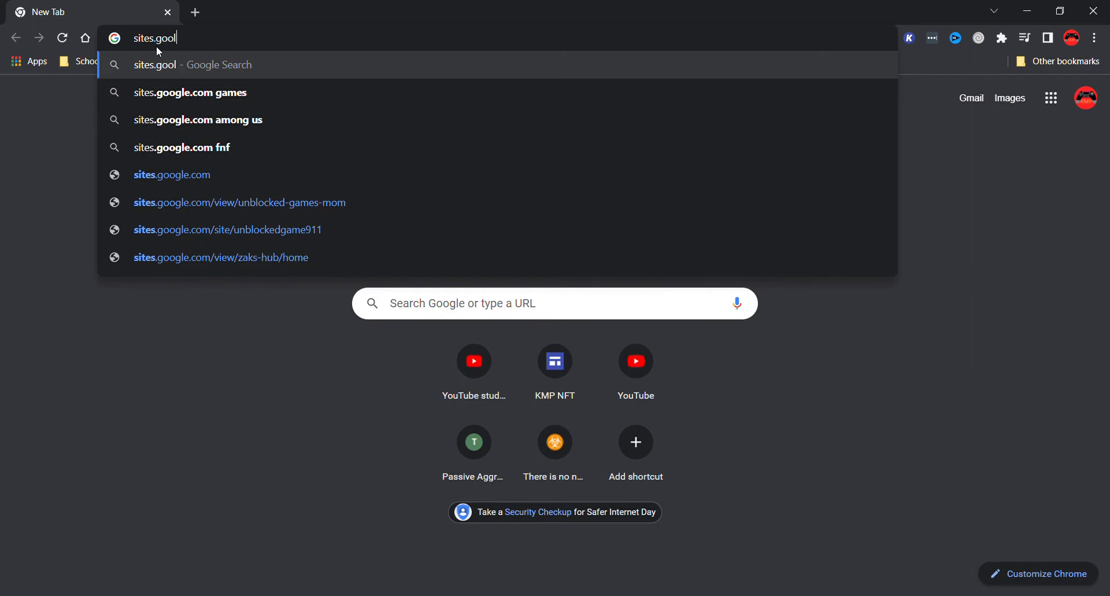
{"action": "type", "text": "le"}
{"action": "key", "text": "BackSpace"}
{"action": "key", "text": "BackSpace"}
{"action": "key", "text": "BackSpace"}
{"action": "type", "text": "glwe"}
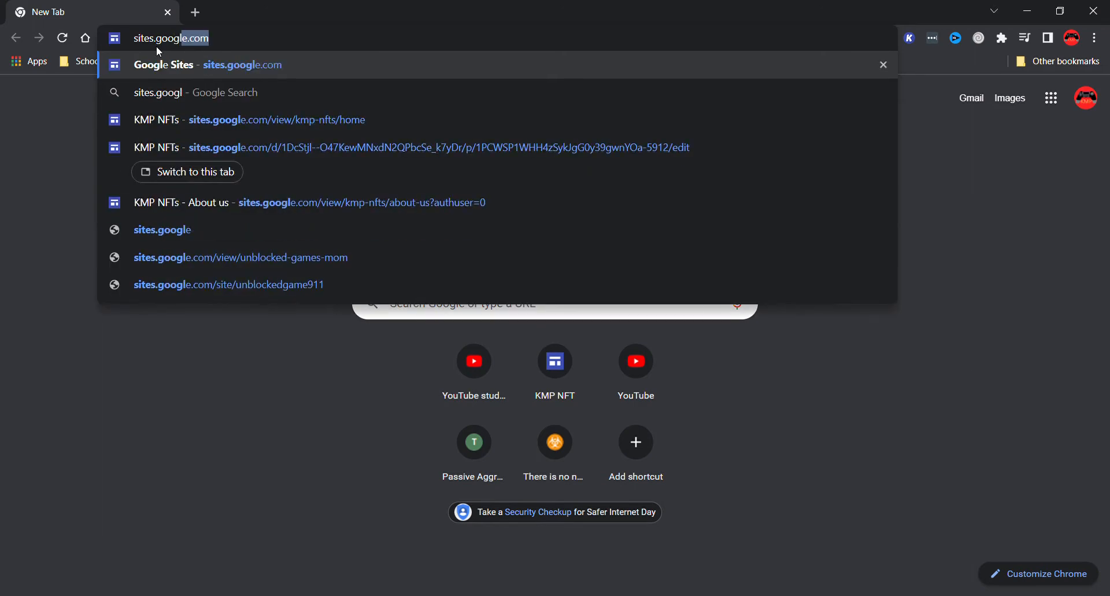
{"action": "key", "text": "BackSpace"}
{"action": "key", "text": "BackSpace"}
{"action": "type", "text": "e.com"}
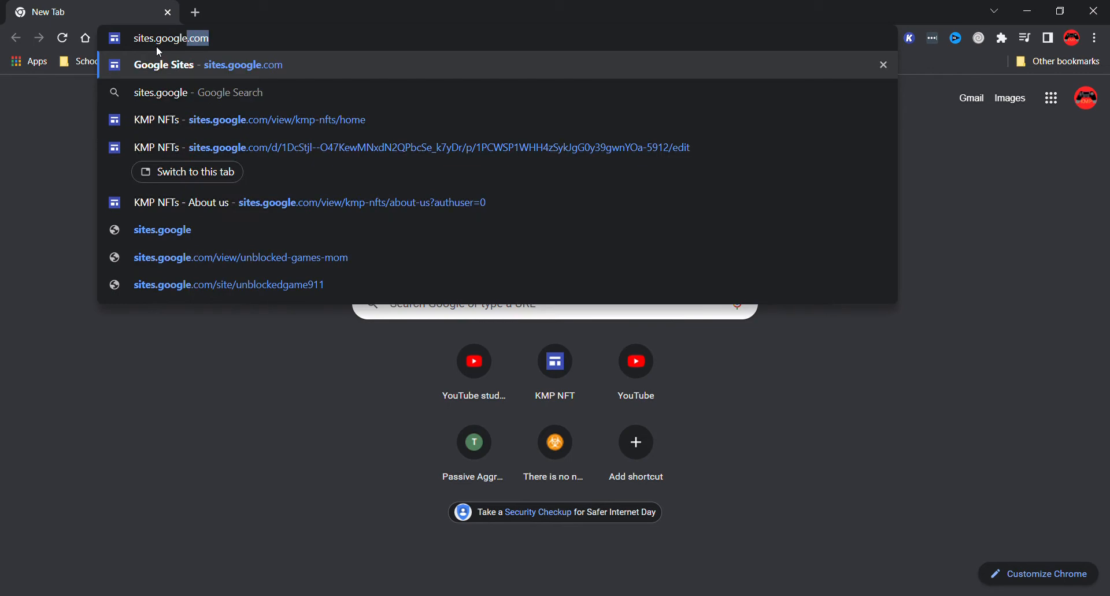
{"action": "key", "text": "Return"}
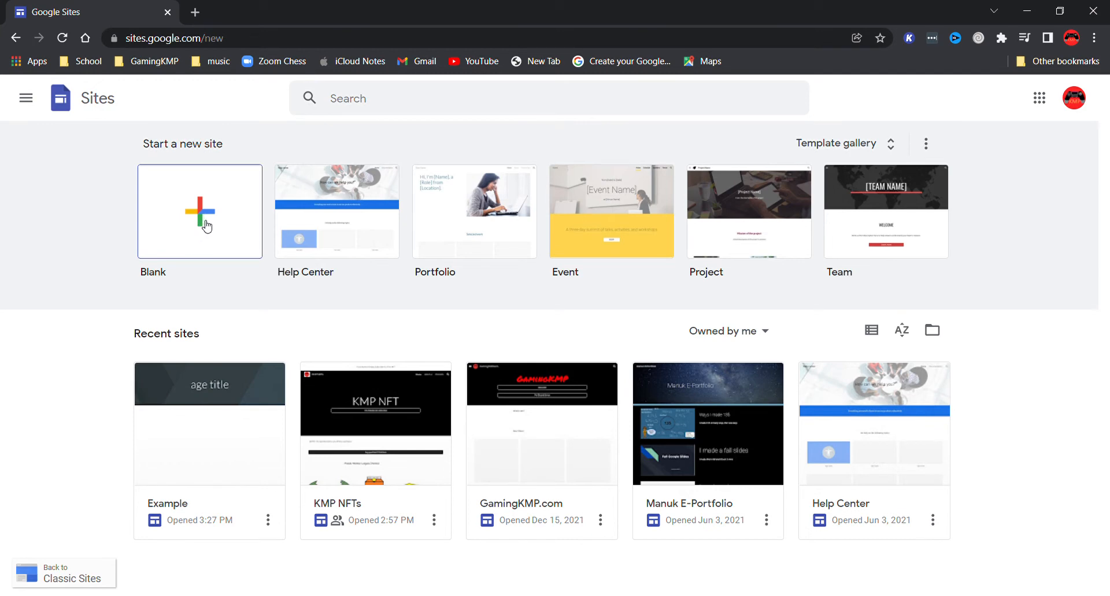
- Create a new blank site and replace the placeholder page title with "Example"
{"action": "left_click", "coordinate": [199, 241]}
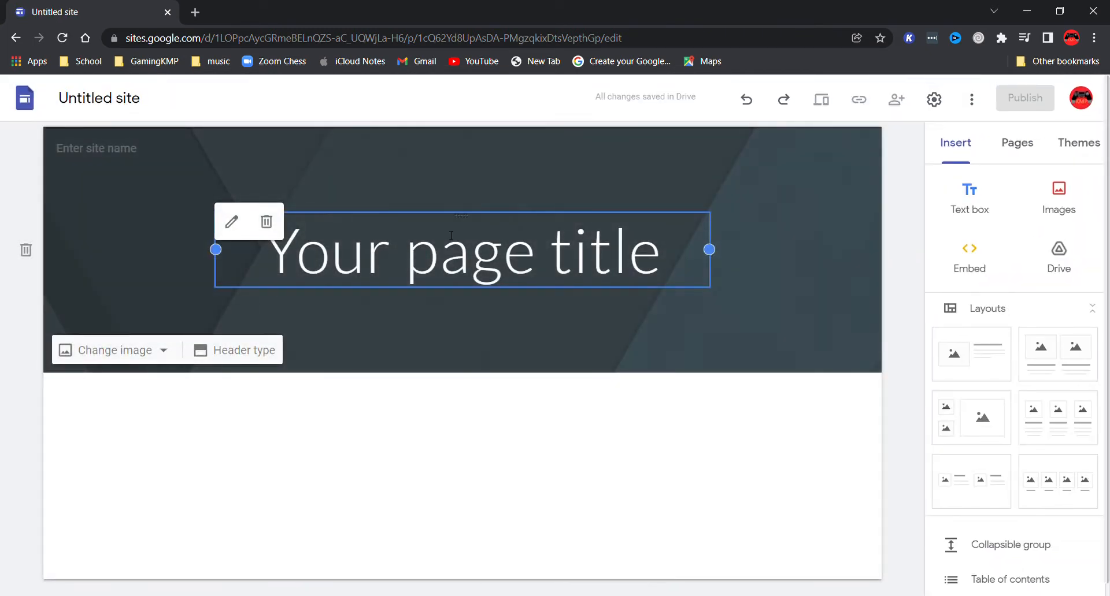
{"action": "left_click", "coordinate": [463, 237]}
{"action": "key", "text": "Right"}
{"action": "key", "text": "Right"}
{"action": "key", "text": "Right"}
{"action": "key", "text": "Right"}
{"action": "key", "text": "Right"}
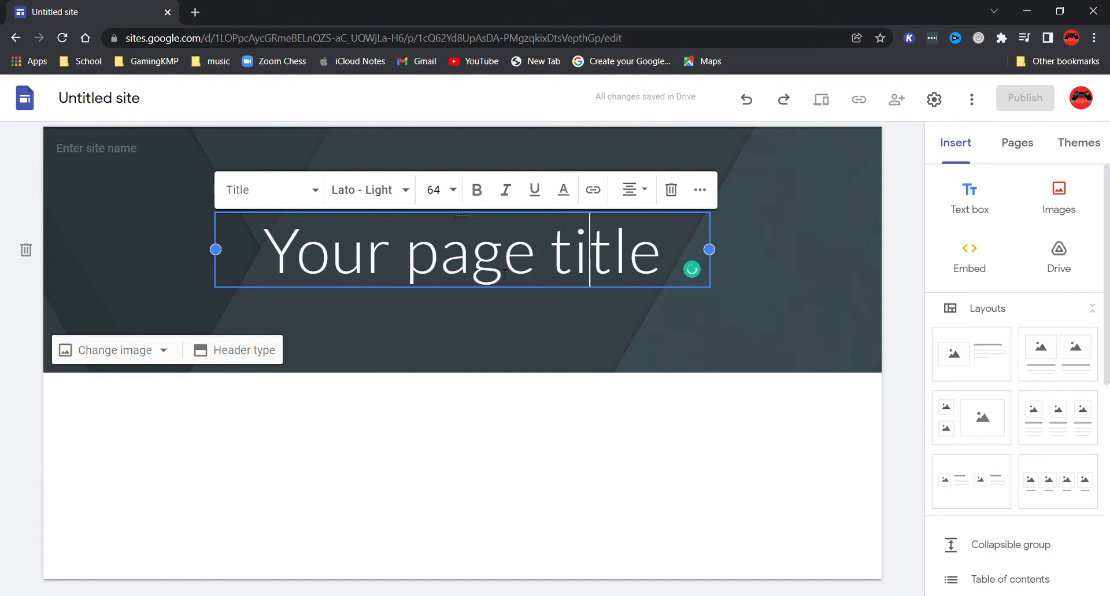
{"action": "key", "text": "Right"}
{"action": "key", "text": "Right"}
{"action": "key", "text": "Right"}
{"action": "key", "text": "BackSpace"}
{"action": "key", "text": "BackSpace"}
{"action": "key", "text": "BackSpace"}
{"action": "key", "text": "BackSpace"}
{"action": "key", "text": "BackSpace"}
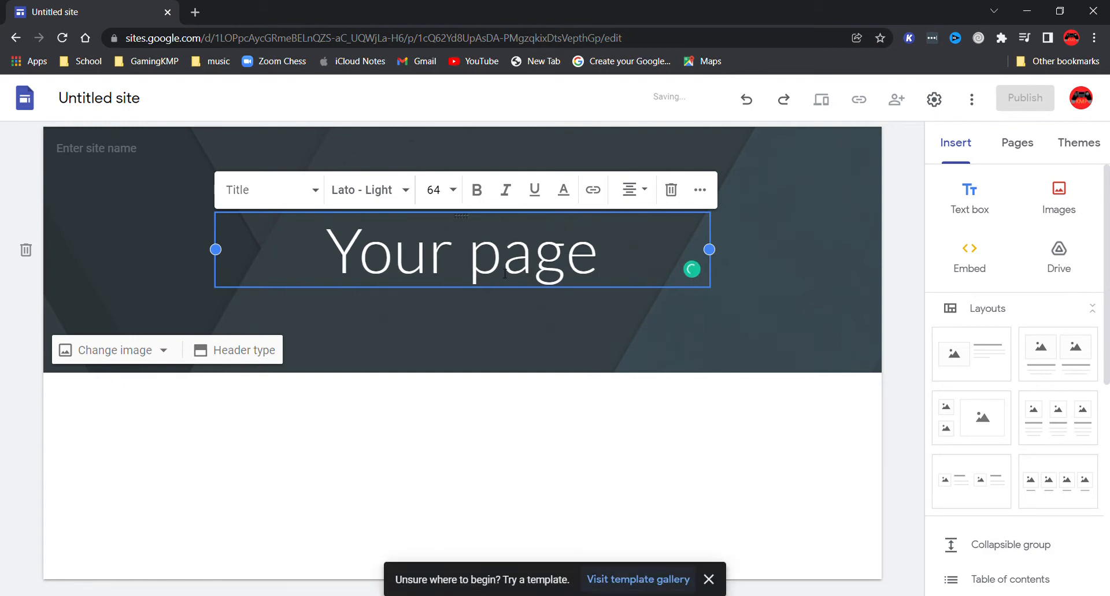
{"action": "key", "text": "BackSpace"}
{"action": "key", "text": "BackSpace"}
{"action": "key", "text": "BackSpace"}
{"action": "key", "text": "BackSpace"}
{"action": "key", "text": "BackSpace"}
{"action": "key", "text": "BackSpace"}
{"action": "key", "text": "BackSpace"}
{"action": "key", "text": "BackSpace"}
{"action": "key", "text": "BackSpace"}
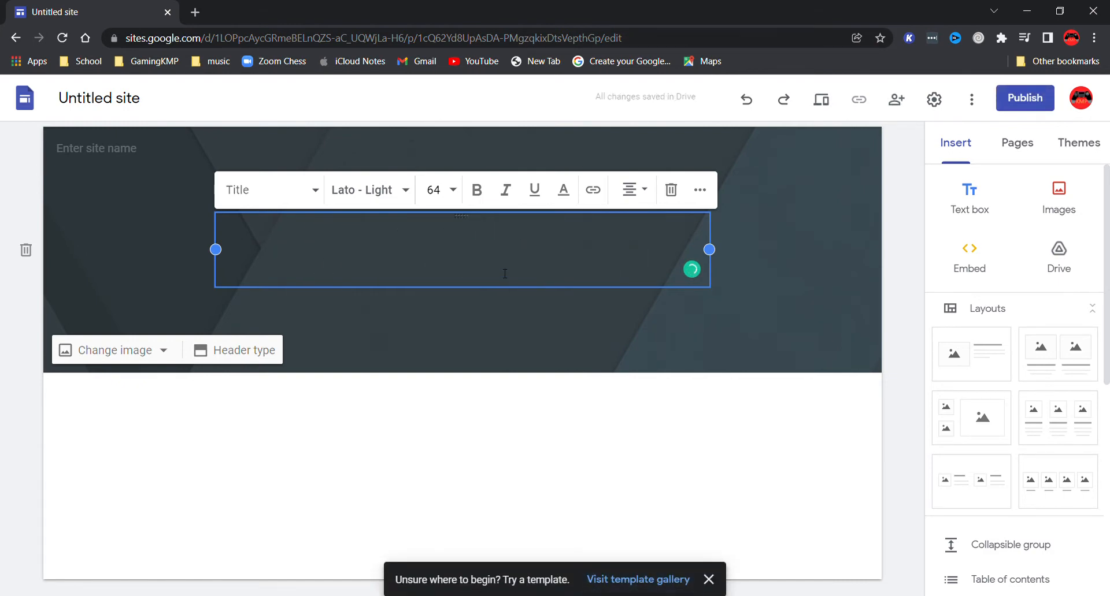
{"action": "type", "text": "Ex"}
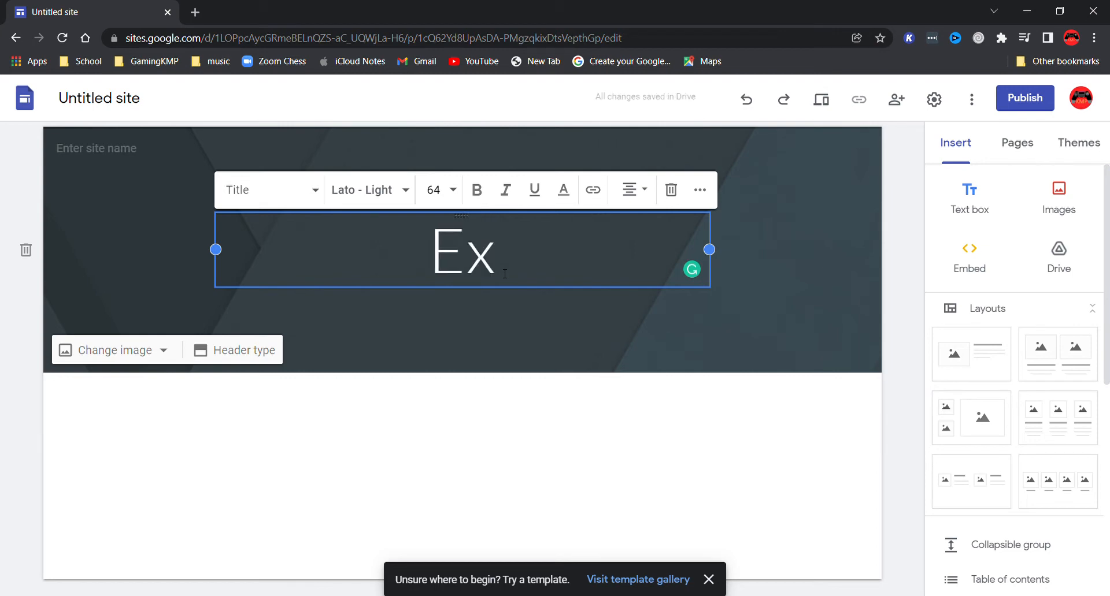
{"action": "type", "text": "ample"}
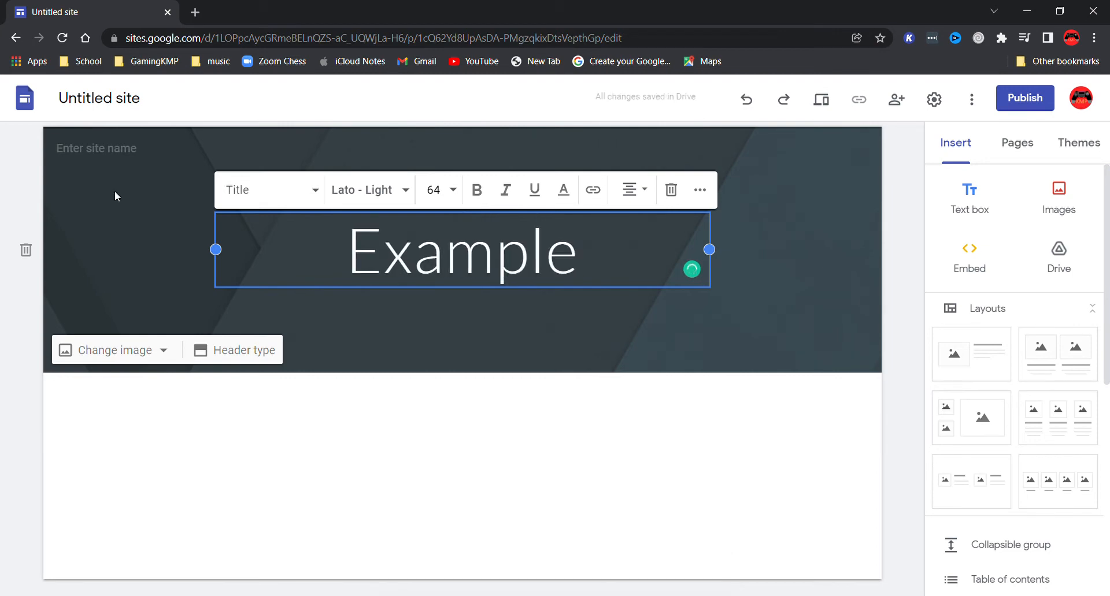
- Enter "Example" as the site name in the header and apply the same name to the site document
{"action": "left_click", "coordinate": [104, 149]}
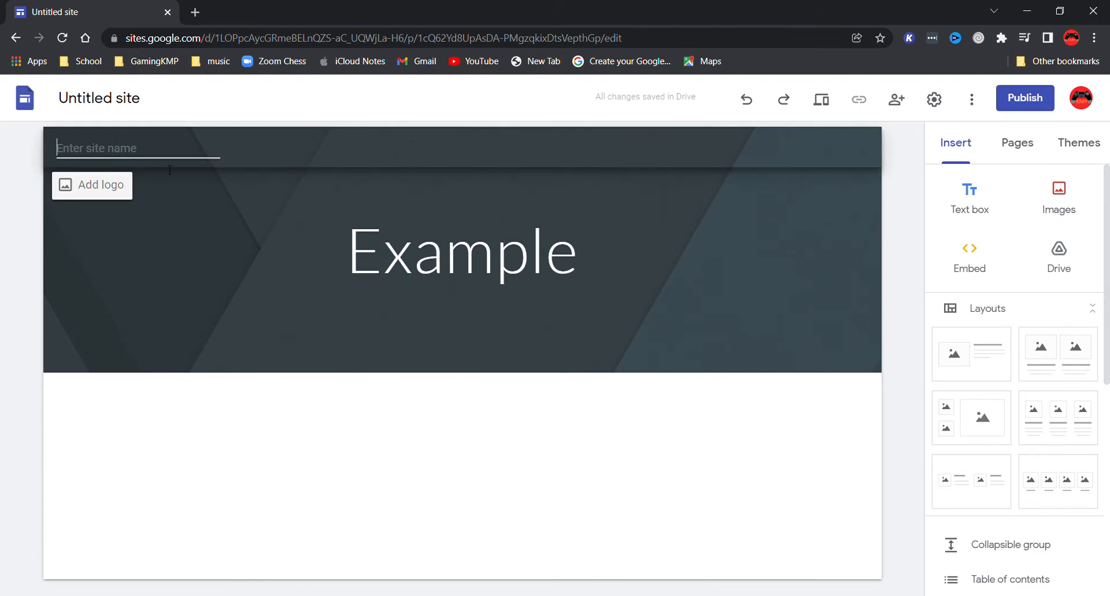
{"action": "type", "text": "Example"}
{"action": "left_click", "coordinate": [111, 99]}
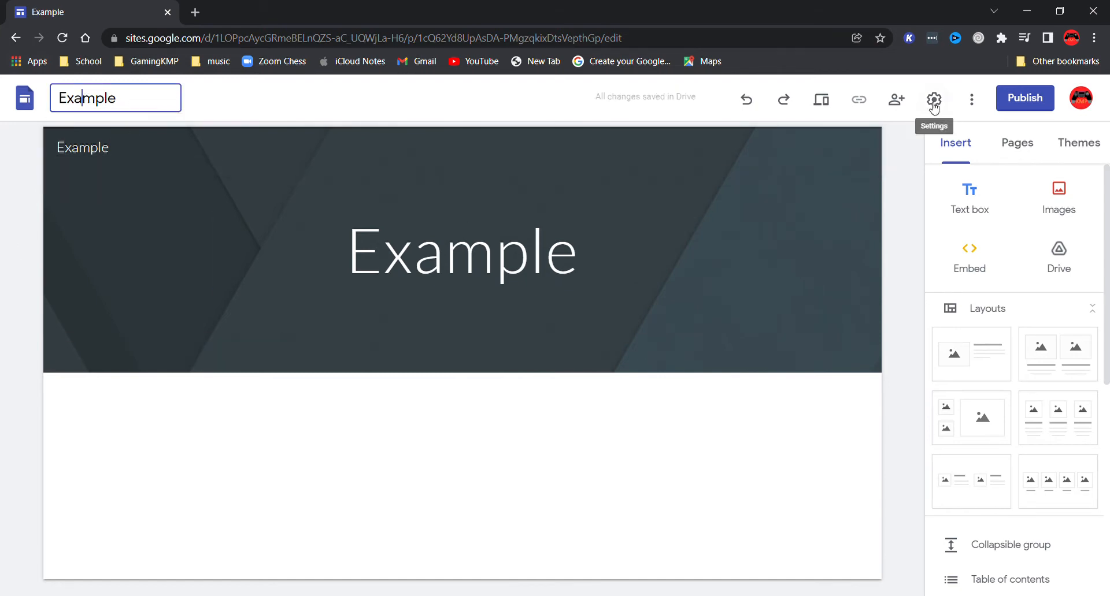
- Add a layout section below the header with one image placeholder beside a heading and body text
{"action": "left_click", "coordinate": [1008, 344]}
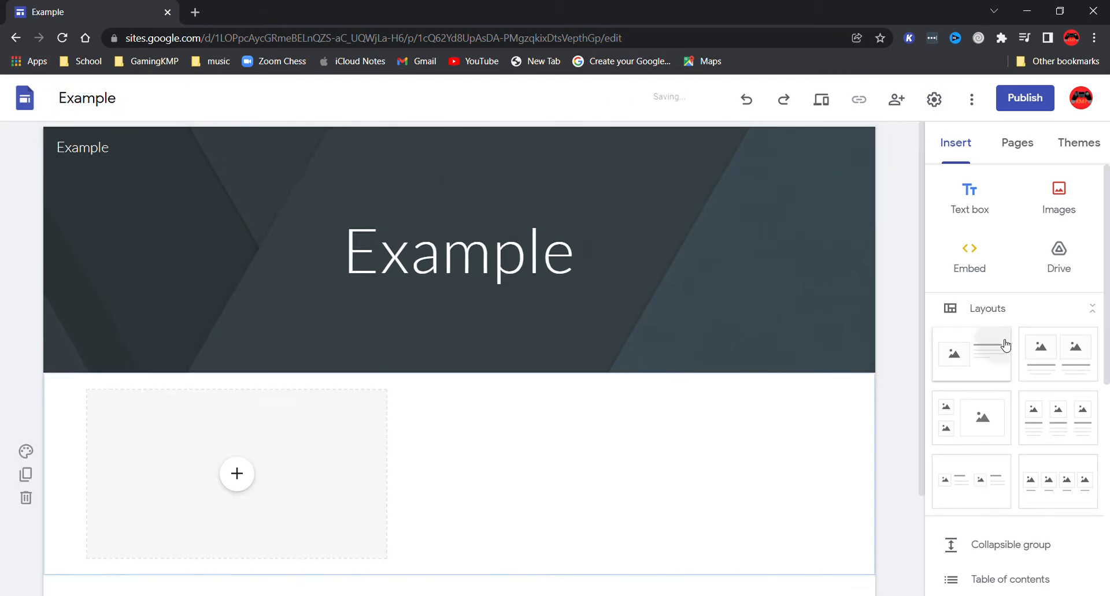
{"action": "left_click", "coordinate": [483, 312]}
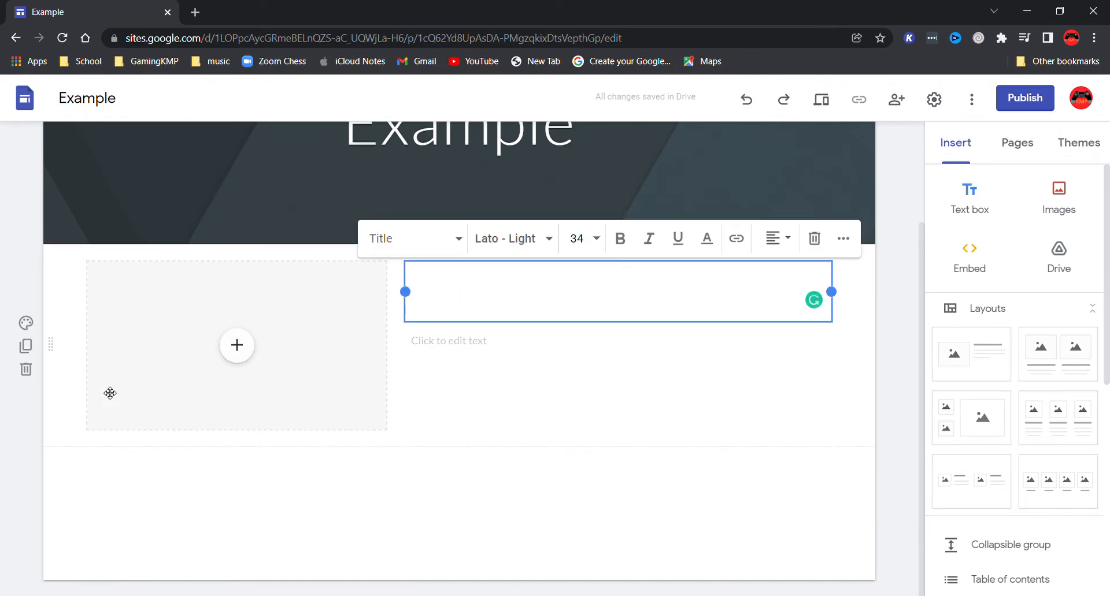
{"action": "left_click", "coordinate": [599, 389]}
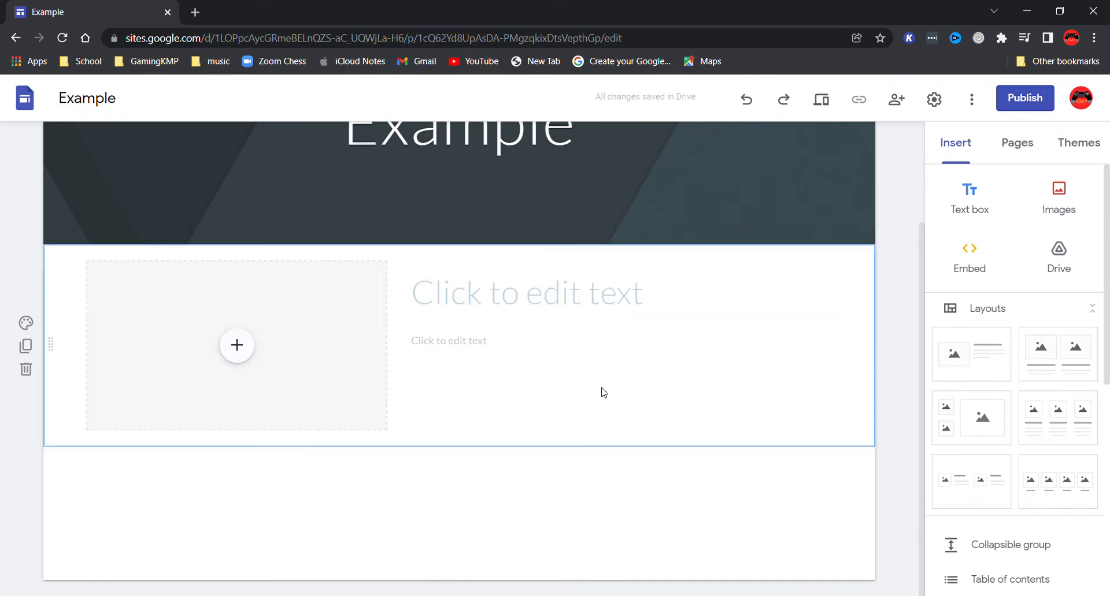
- Fill the image placeholder with the illustration of a whole and a sliced watermelon from a Google image search for "watermellon"
{"action": "left_click", "coordinate": [240, 350]}
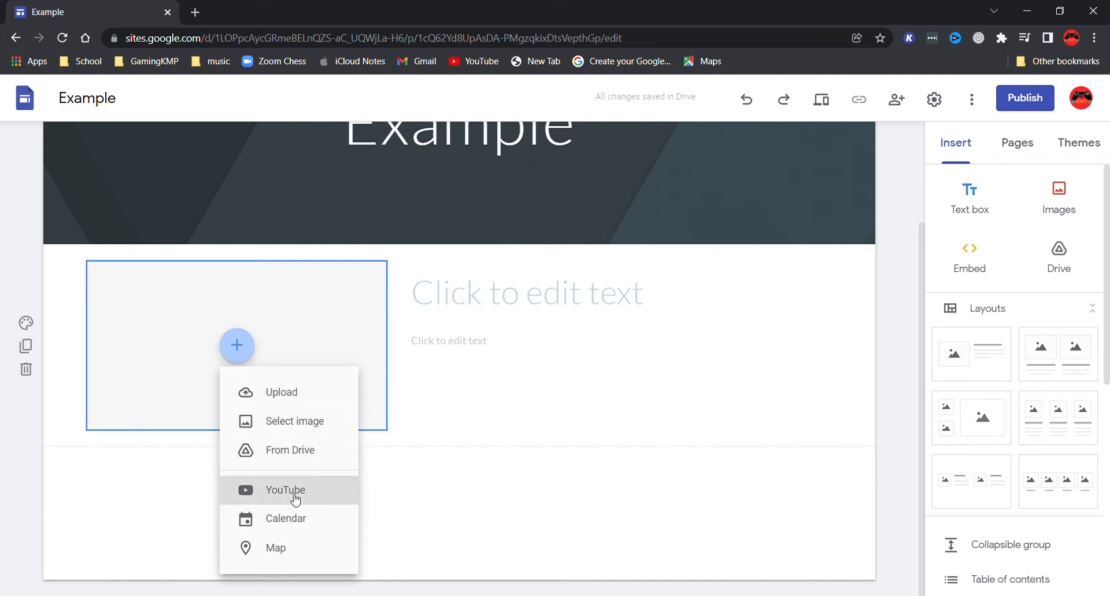
{"action": "left_click", "coordinate": [291, 425]}
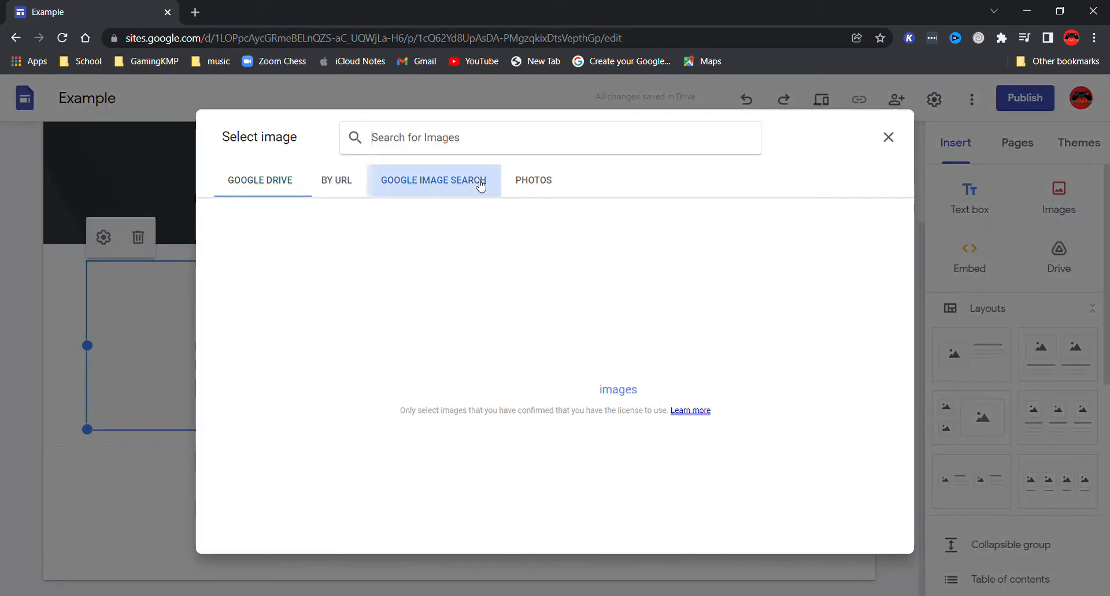
{"action": "left_click", "coordinate": [481, 184]}
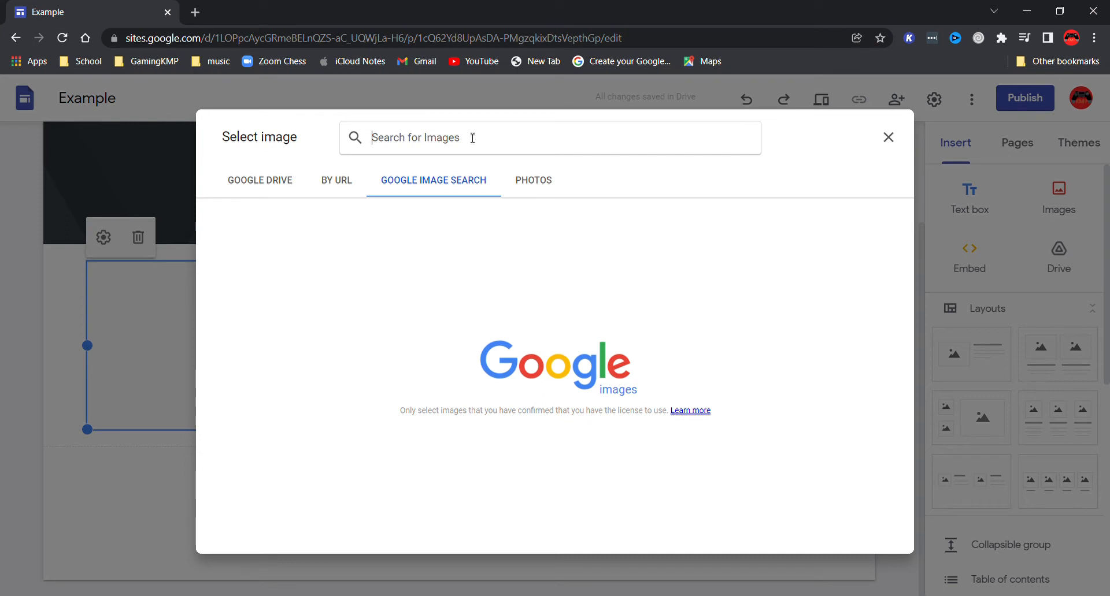
{"action": "type", "text": "wa"}
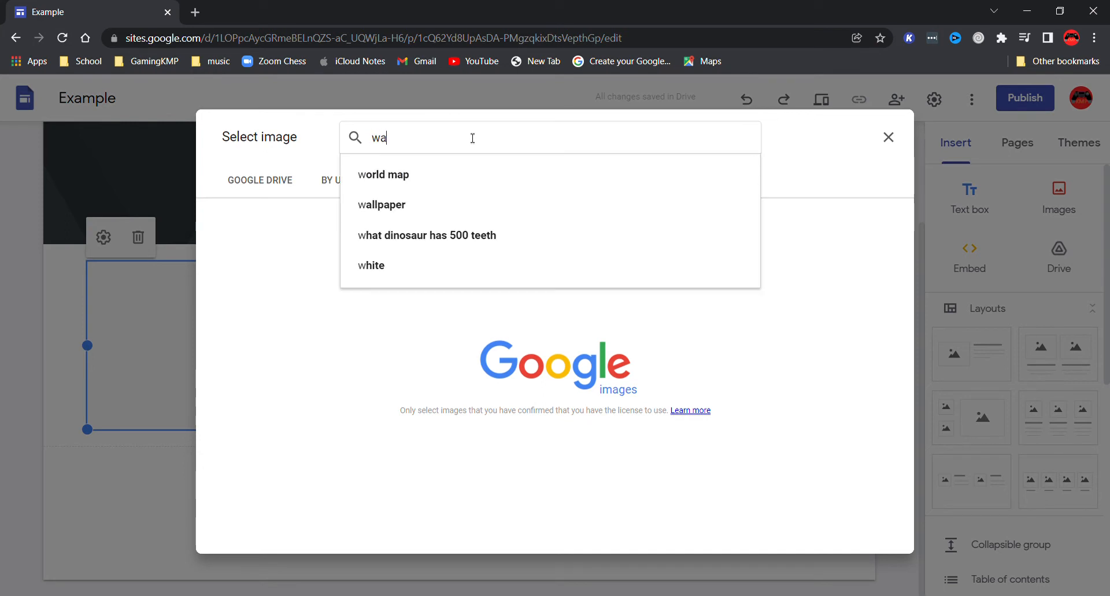
{"action": "type", "text": "termello"}
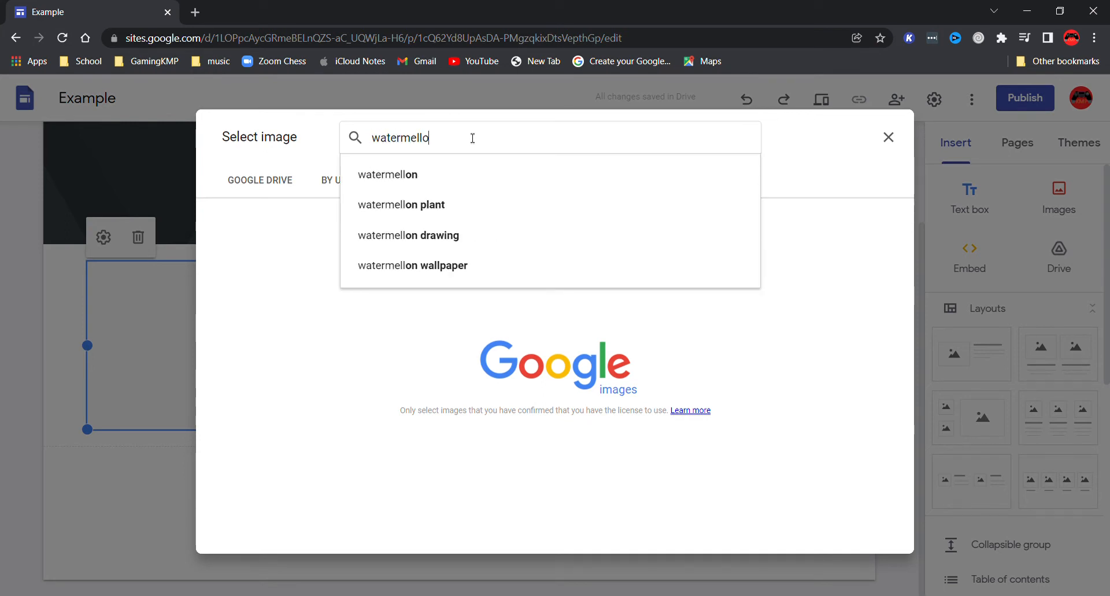
{"action": "left_click", "coordinate": [414, 178]}
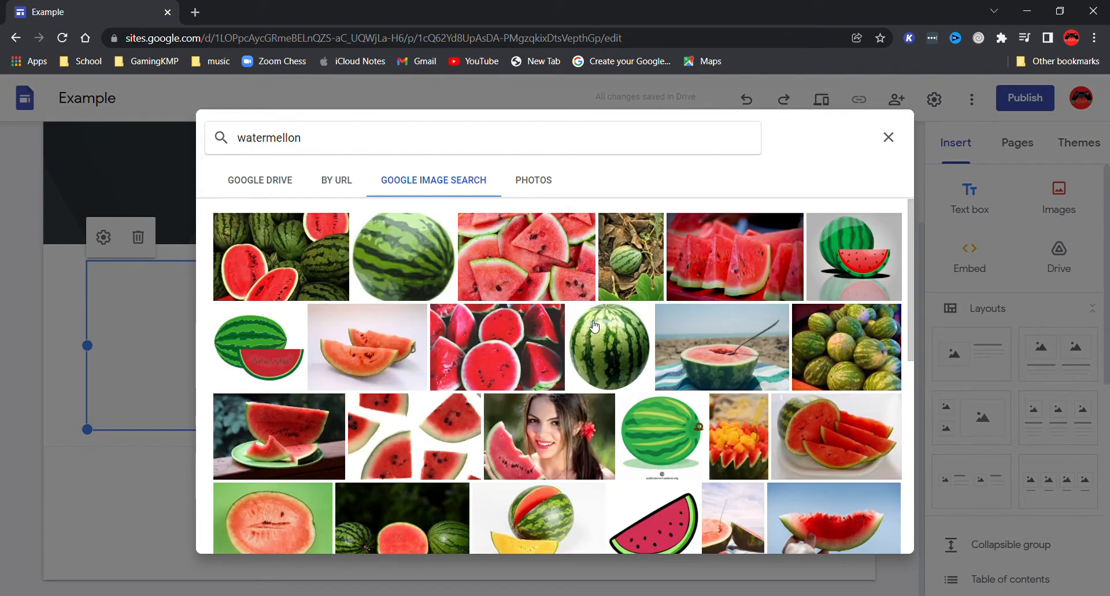
{"action": "scroll", "coordinate": [598, 393], "scroll_direction": "down", "scroll_amount": 4}
{"action": "scroll", "coordinate": [600, 391], "scroll_direction": "down", "scroll_amount": 5}
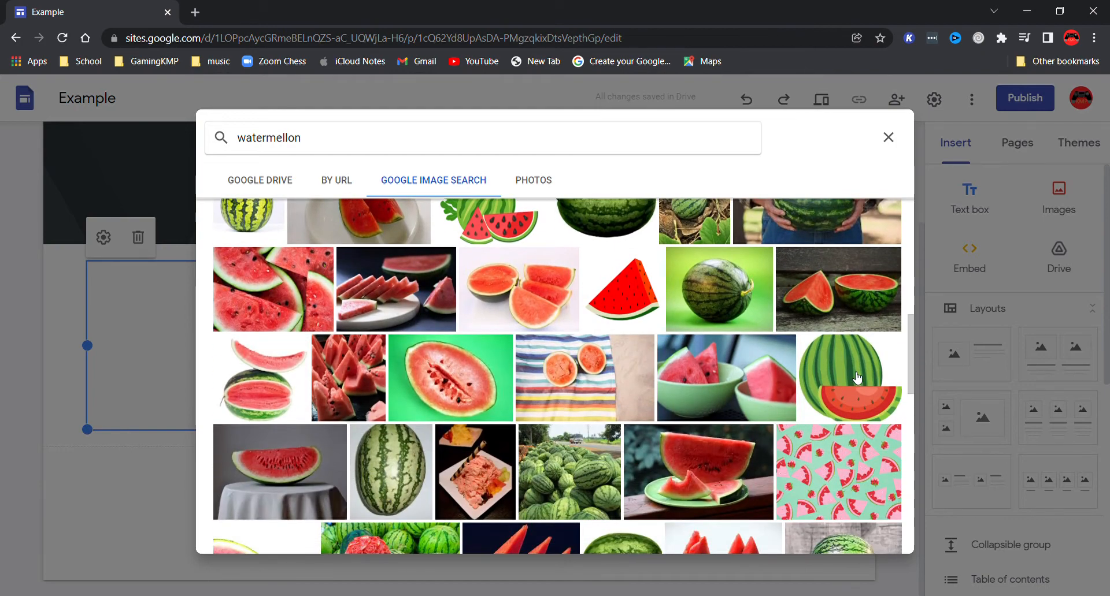
{"action": "left_click", "coordinate": [858, 379]}
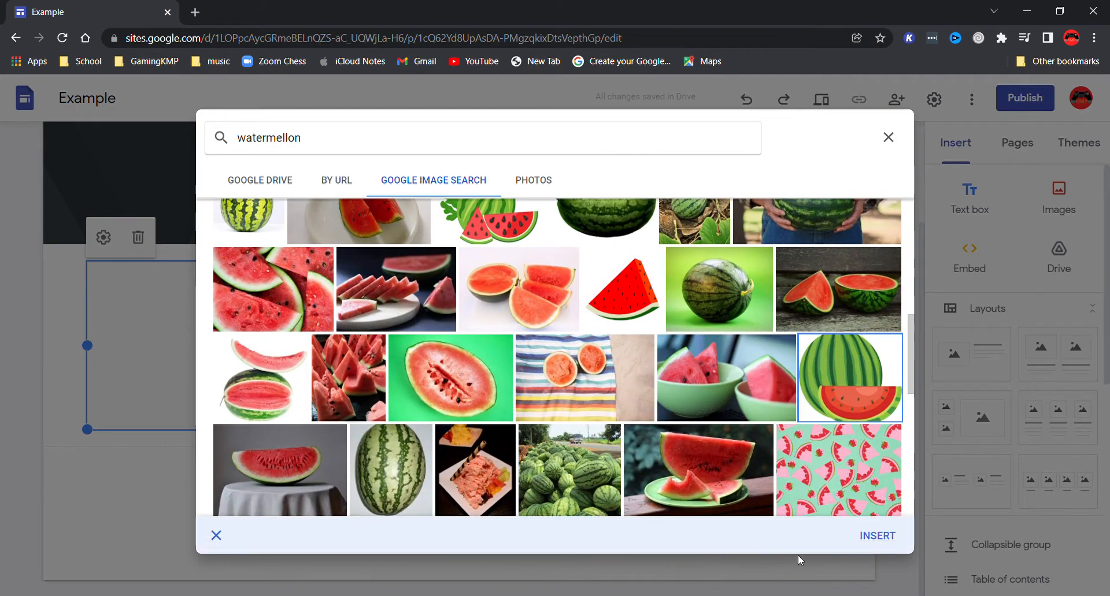
{"action": "left_click", "coordinate": [874, 538]}
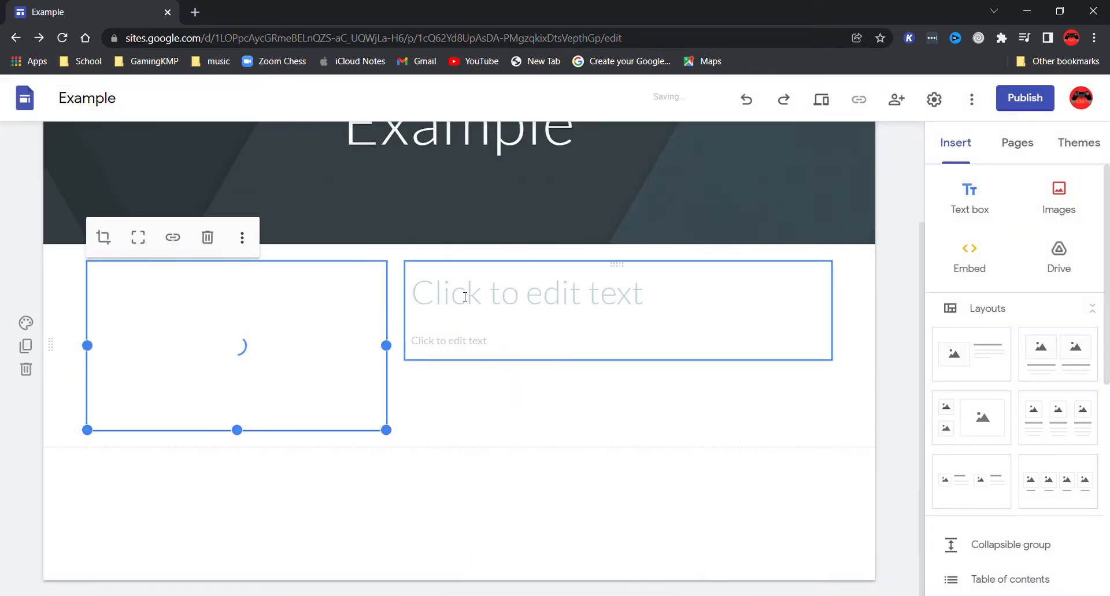
- Enter "pickle" as the heading beside the watermelon image and "yes" as the body text below it
{"action": "left_click", "coordinate": [463, 295]}
{"action": "type", "text": "pickle"}
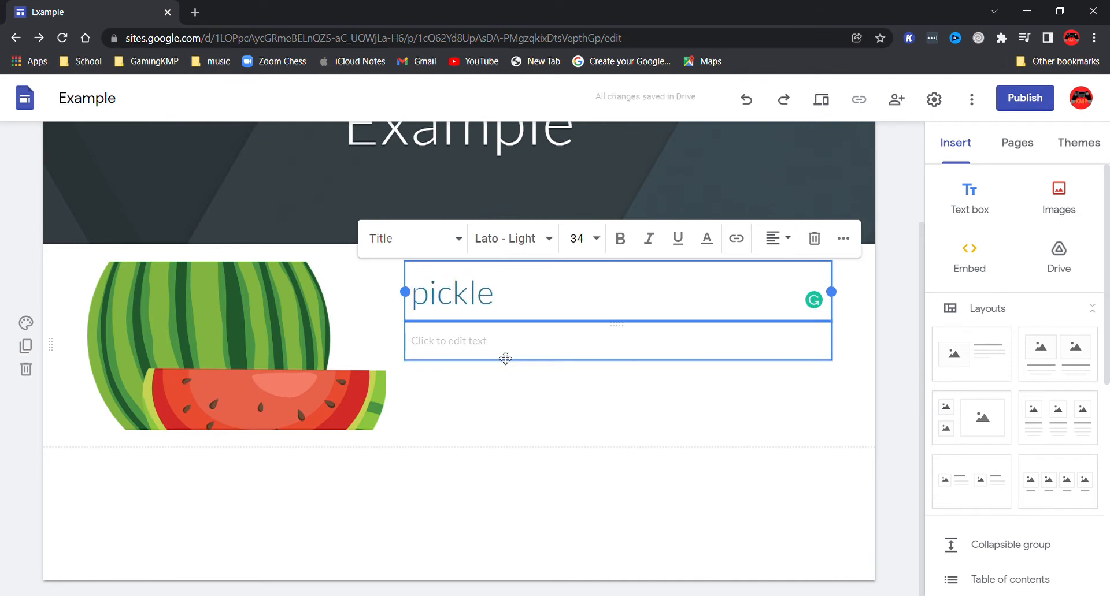
{"action": "left_click", "coordinate": [529, 359]}
{"action": "left_click", "coordinate": [441, 347]}
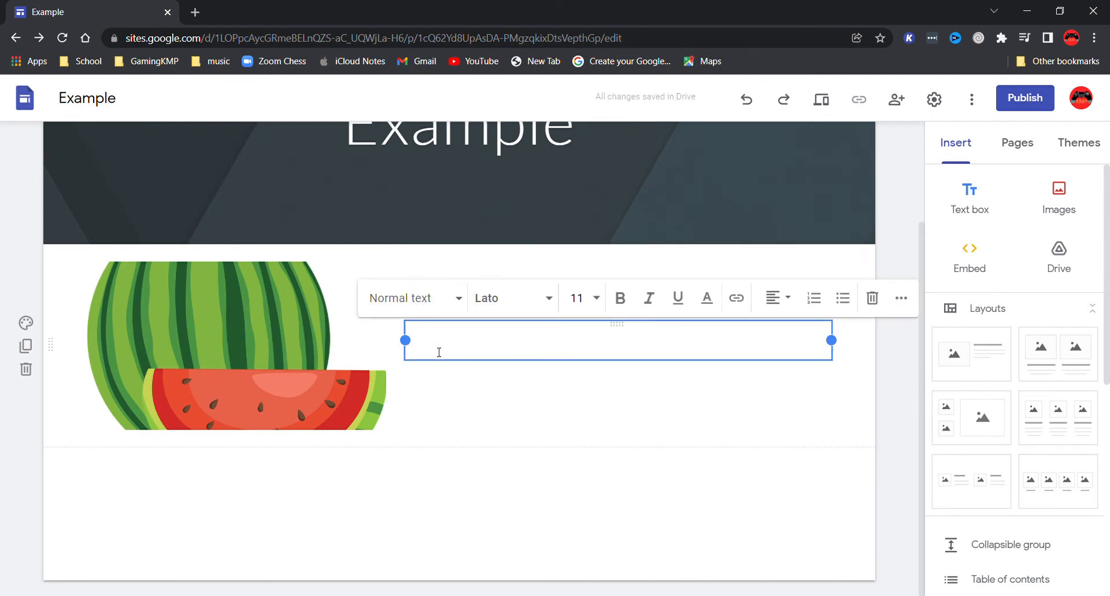
{"action": "type", "text": "yes"}
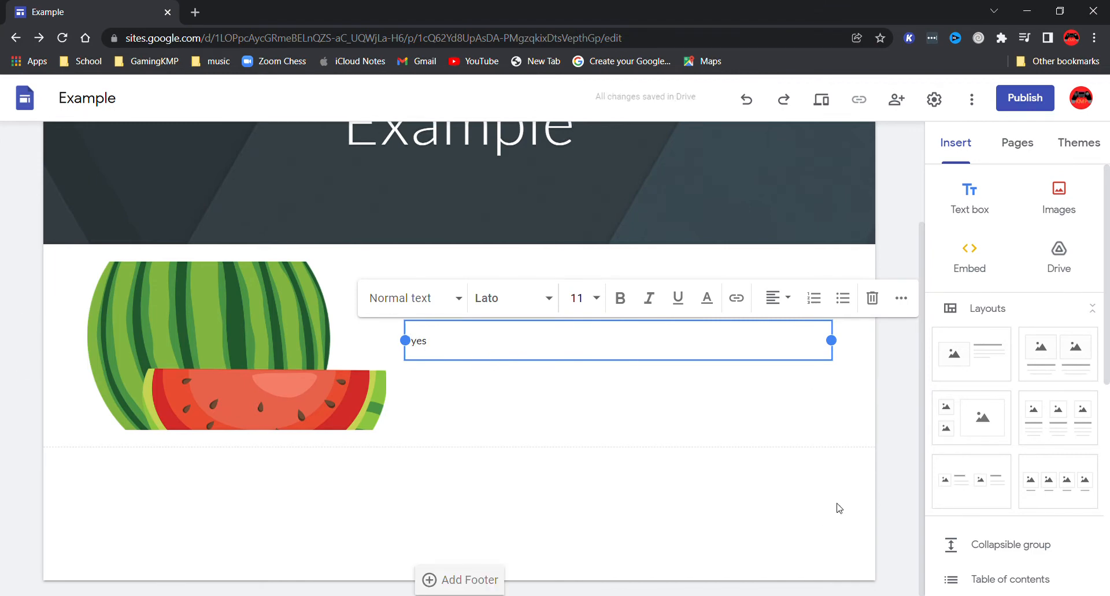
{"action": "left_click", "coordinate": [781, 555]}
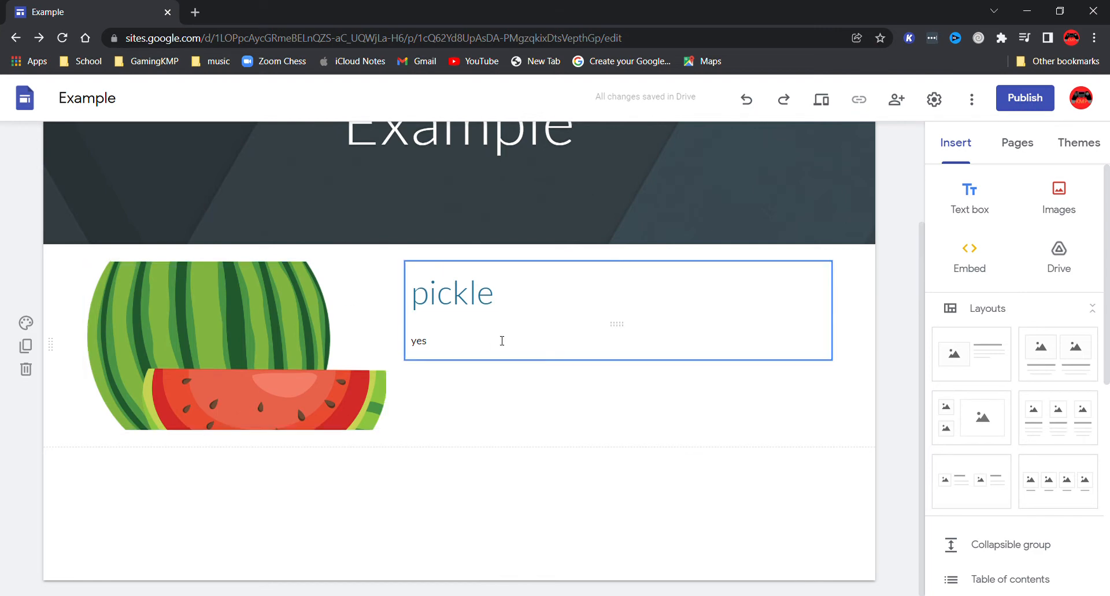
- Try the Simple theme's preset pink, green, purple, blue and black colours on the site
{"action": "left_click", "coordinate": [1087, 145]}
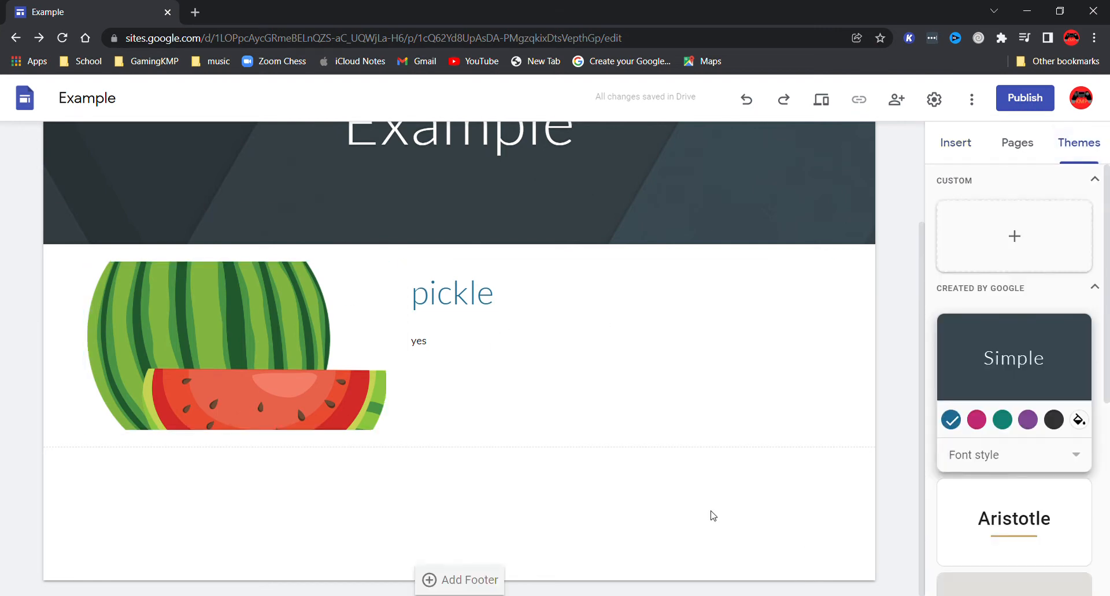
{"action": "left_click", "coordinate": [976, 420]}
{"action": "left_click", "coordinate": [1002, 420]}
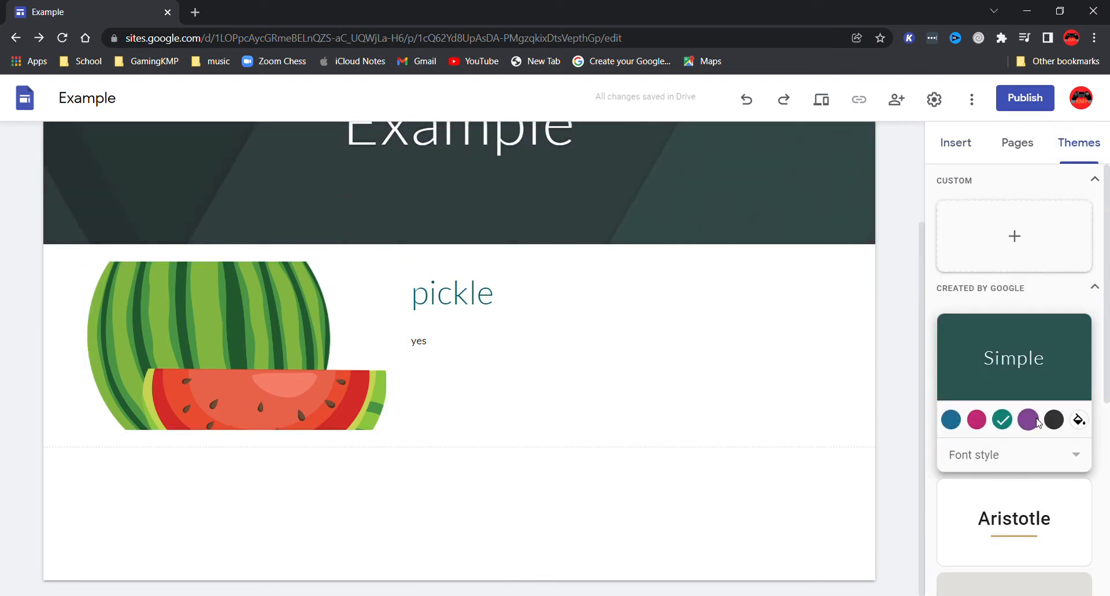
{"action": "left_click", "coordinate": [1027, 421]}
{"action": "left_click", "coordinate": [1078, 420]}
{"action": "left_click", "coordinate": [1053, 420]}
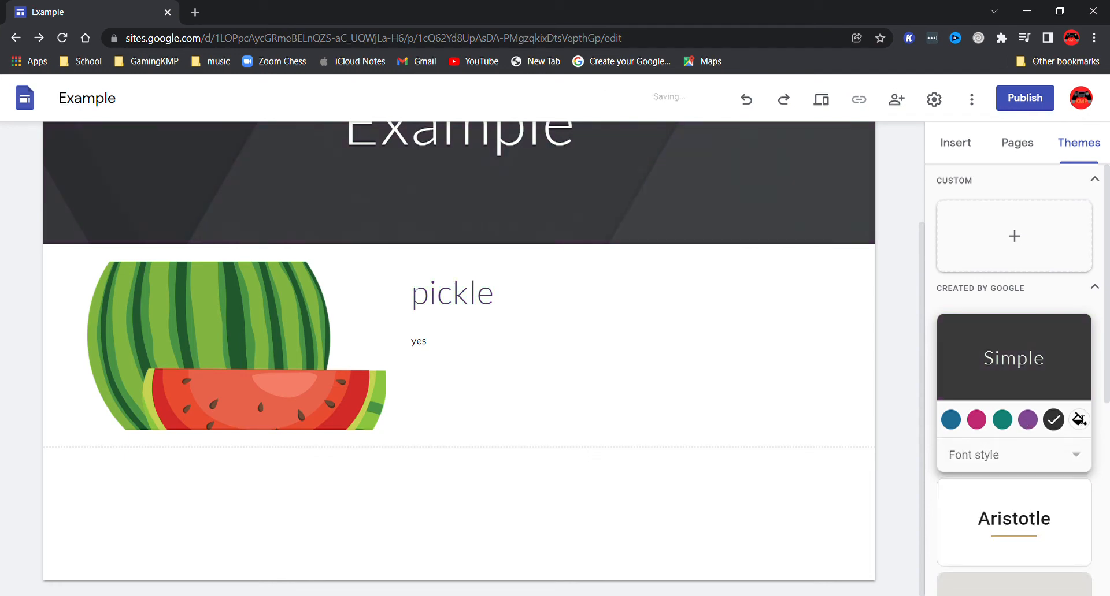
{"action": "scroll", "coordinate": [610, 394], "scroll_direction": "up", "scroll_amount": 3}
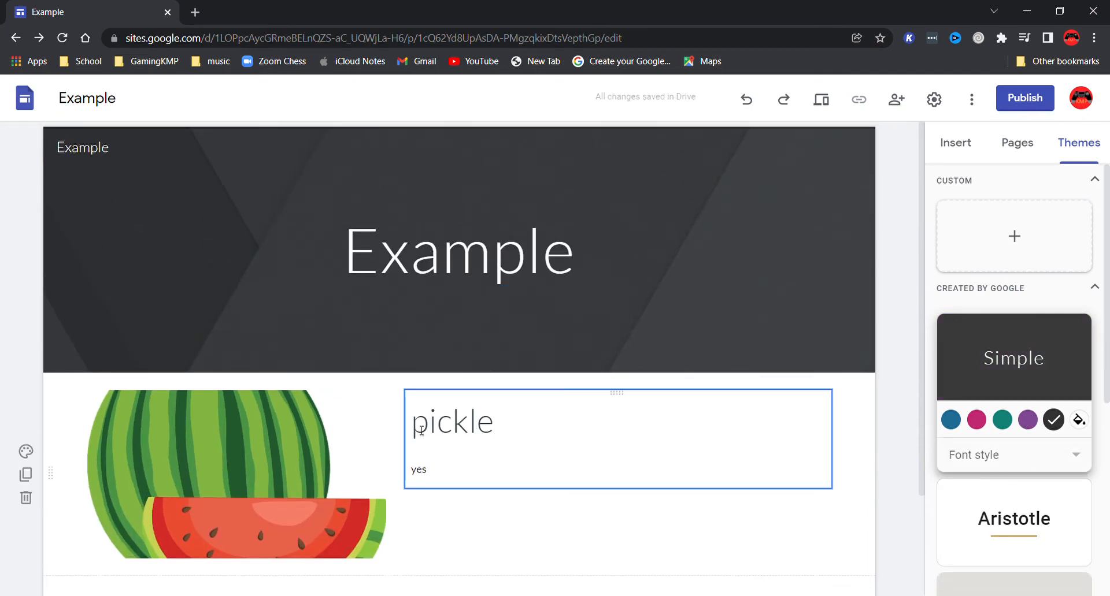
{"action": "left_click", "coordinate": [959, 421]}
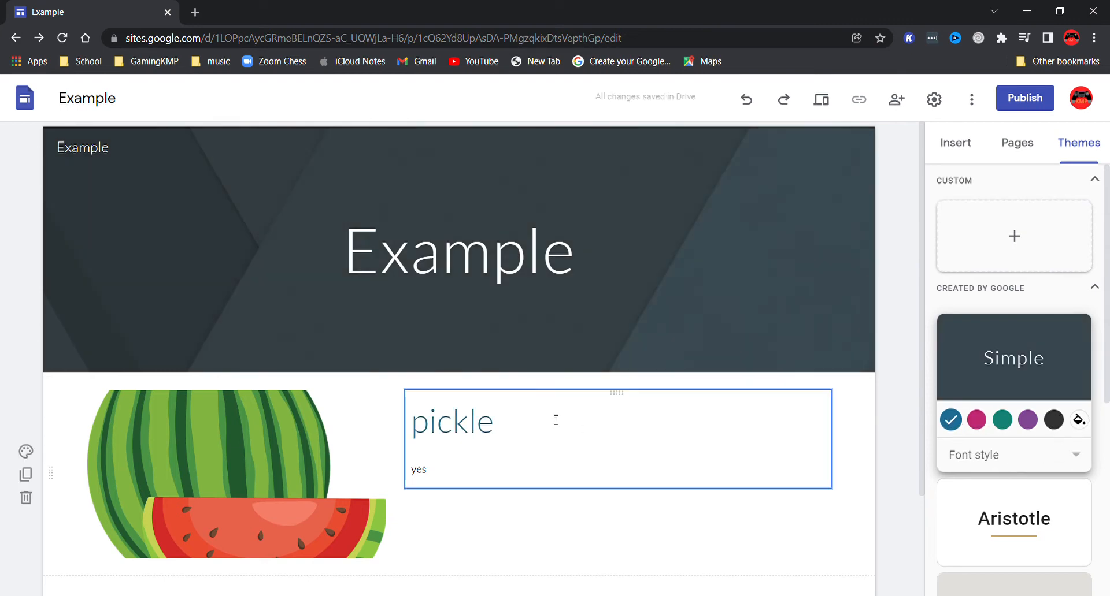
{"action": "left_click", "coordinate": [1057, 422]}
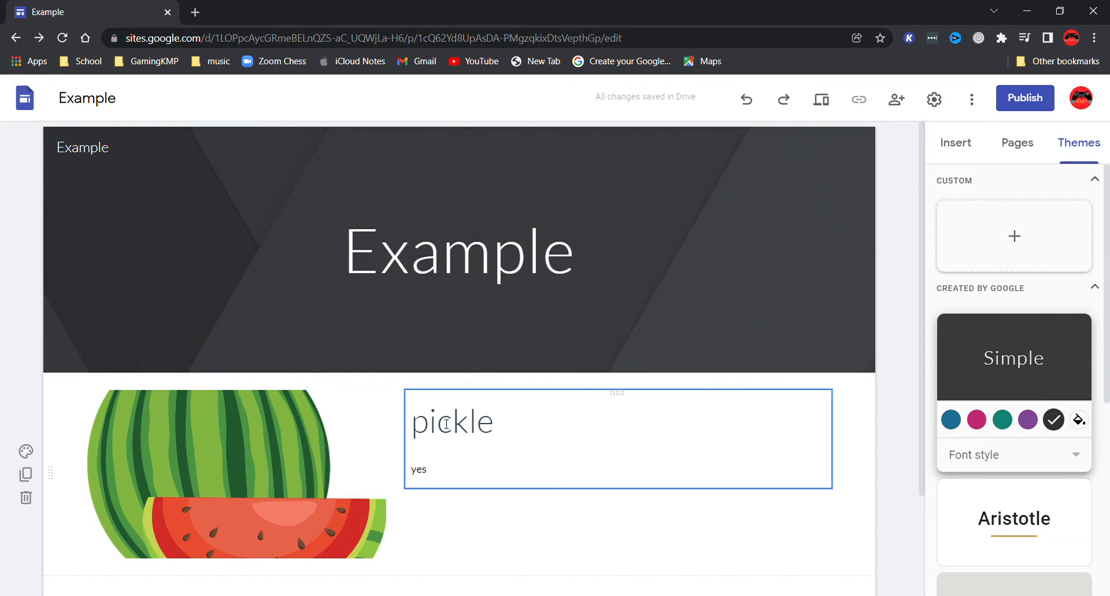
- Apply a custom near-white colour to the Simple theme
{"action": "left_click", "coordinate": [1077, 421]}
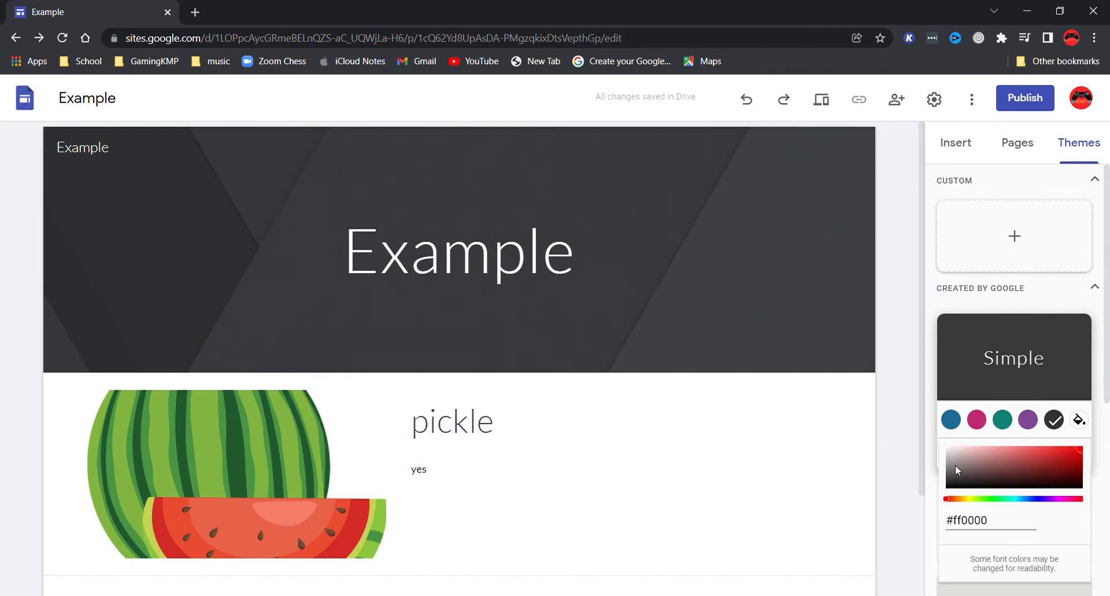
{"action": "left_click_drag", "start_coordinate": [957, 470], "coordinate": [946, 448]}
{"action": "left_click", "coordinate": [636, 509]}
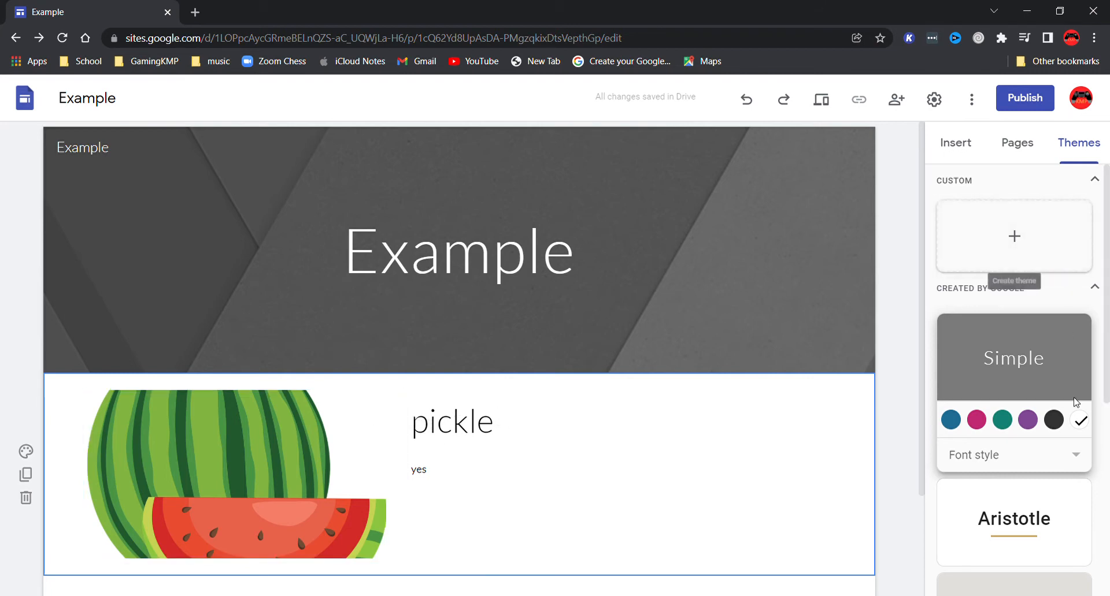
- Look through the ready-made themes and the first page of options for creating a custom theme
{"action": "scroll", "coordinate": [1072, 393], "scroll_direction": "down", "scroll_amount": 5}
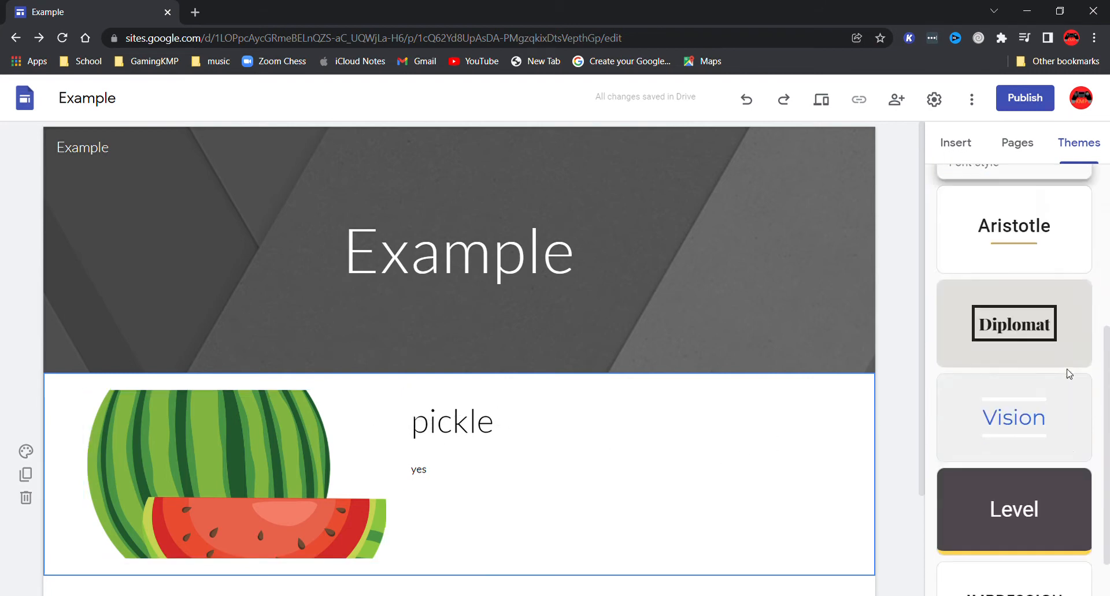
{"action": "scroll", "coordinate": [1064, 405], "scroll_direction": "down", "scroll_amount": 1}
{"action": "scroll", "coordinate": [1035, 428], "scroll_direction": "up", "scroll_amount": 7}
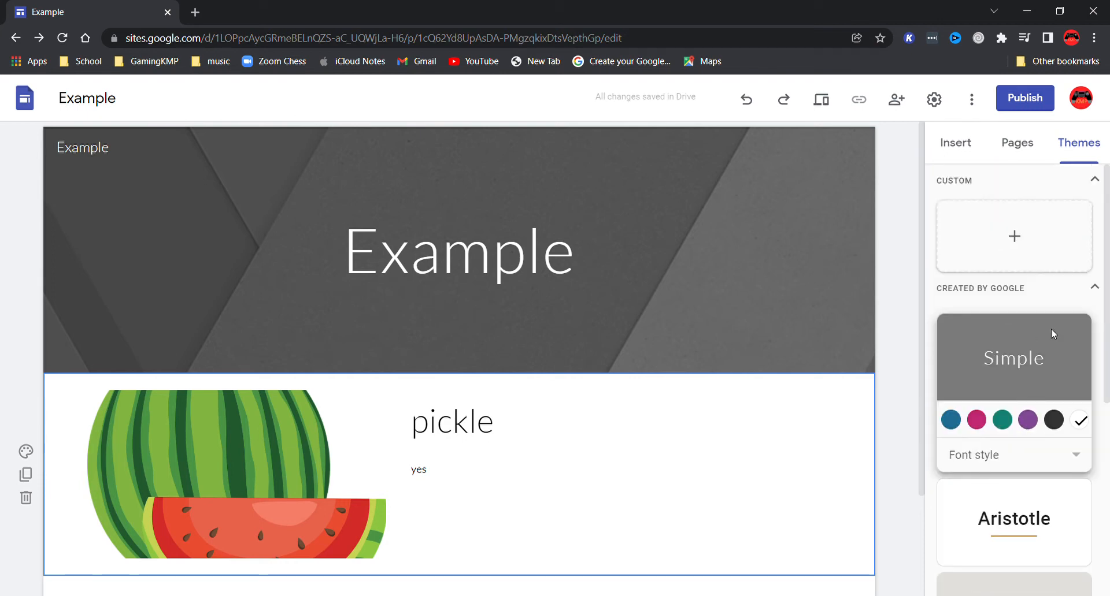
{"action": "scroll", "coordinate": [1053, 335], "scroll_direction": "down", "scroll_amount": 6}
{"action": "scroll", "coordinate": [1038, 457], "scroll_direction": "up", "scroll_amount": 6}
{"action": "left_click", "coordinate": [1010, 251]}
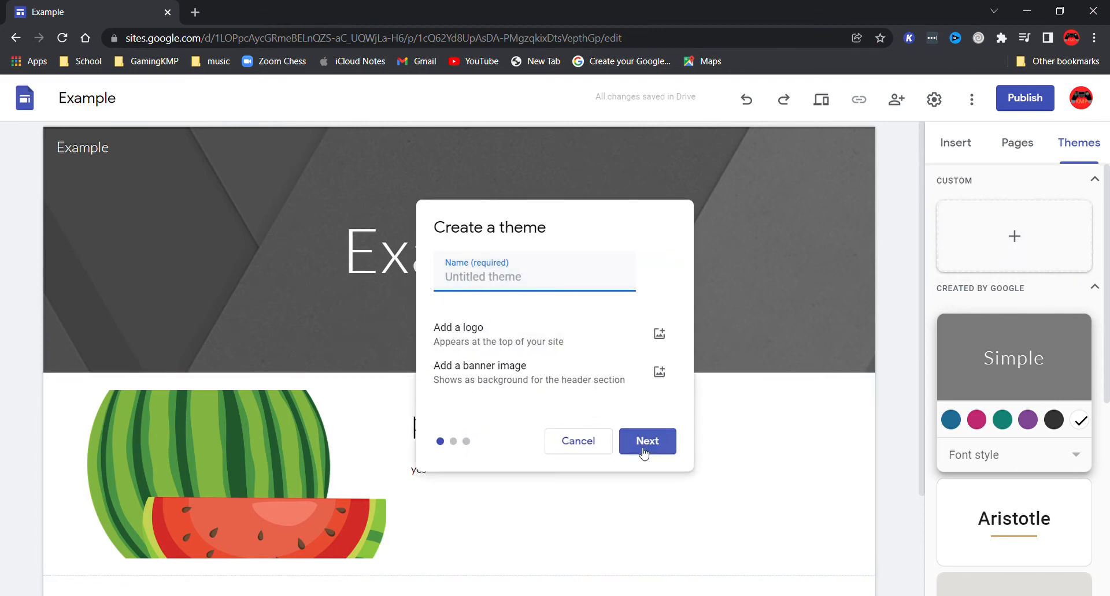
{"action": "left_click", "coordinate": [580, 442]}
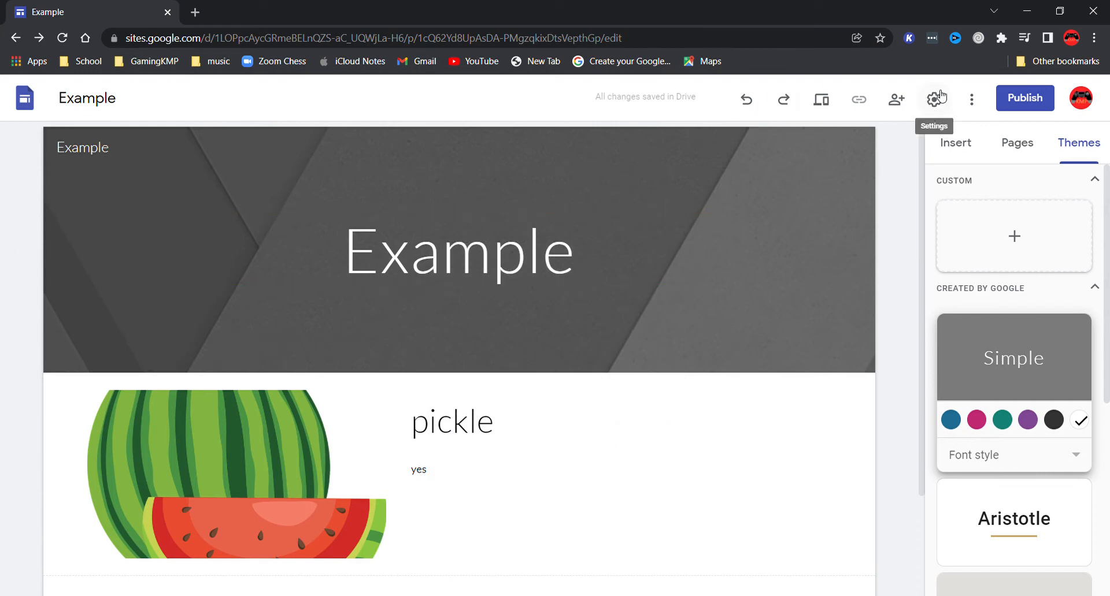
{"action": "scroll", "coordinate": [576, 243], "scroll_direction": "down", "scroll_amount": 2}
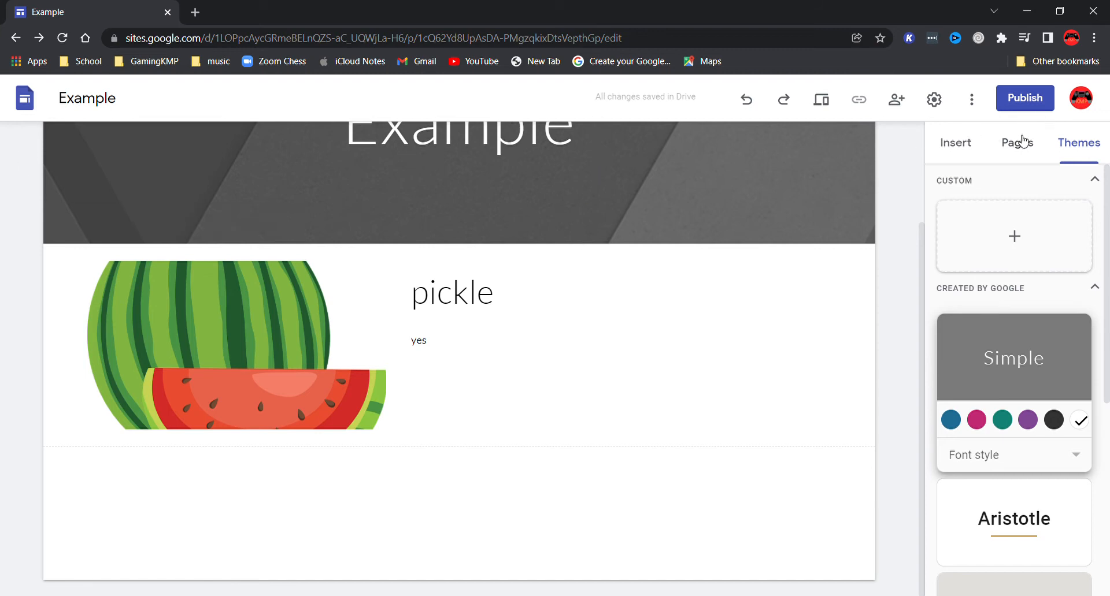
{"action": "left_click", "coordinate": [1017, 157]}
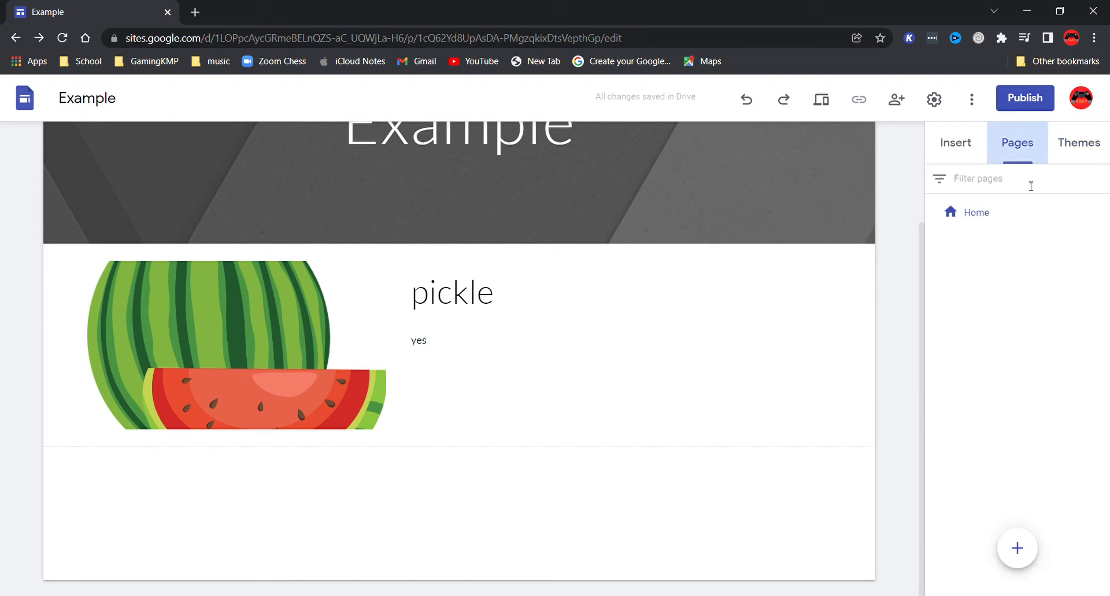
{"action": "mouse_move", "coordinate": [1007, 543]}
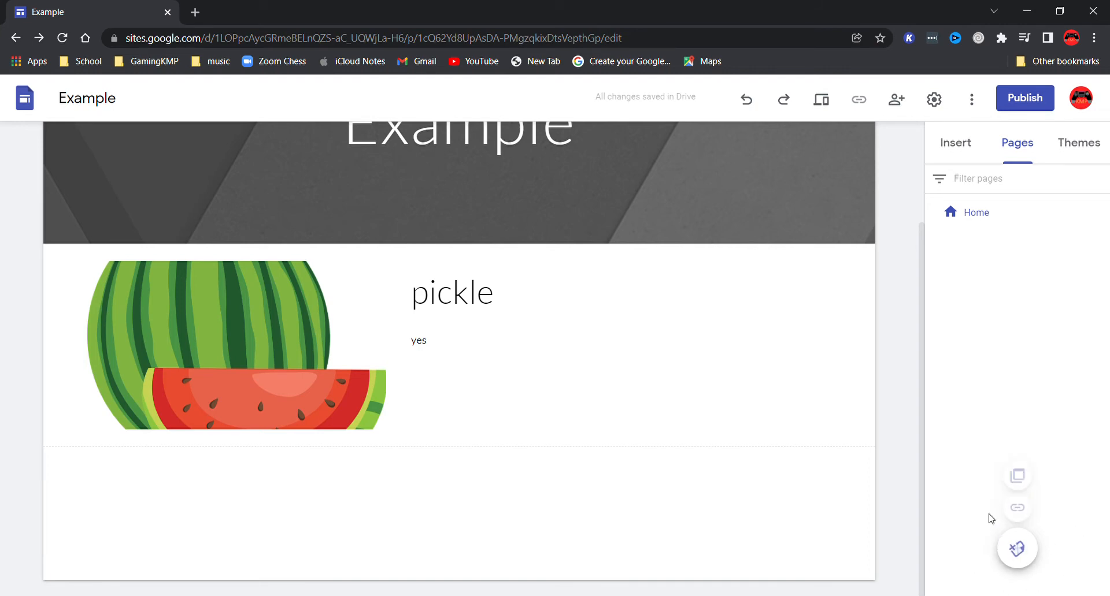
{"action": "left_click", "coordinate": [1080, 145]}
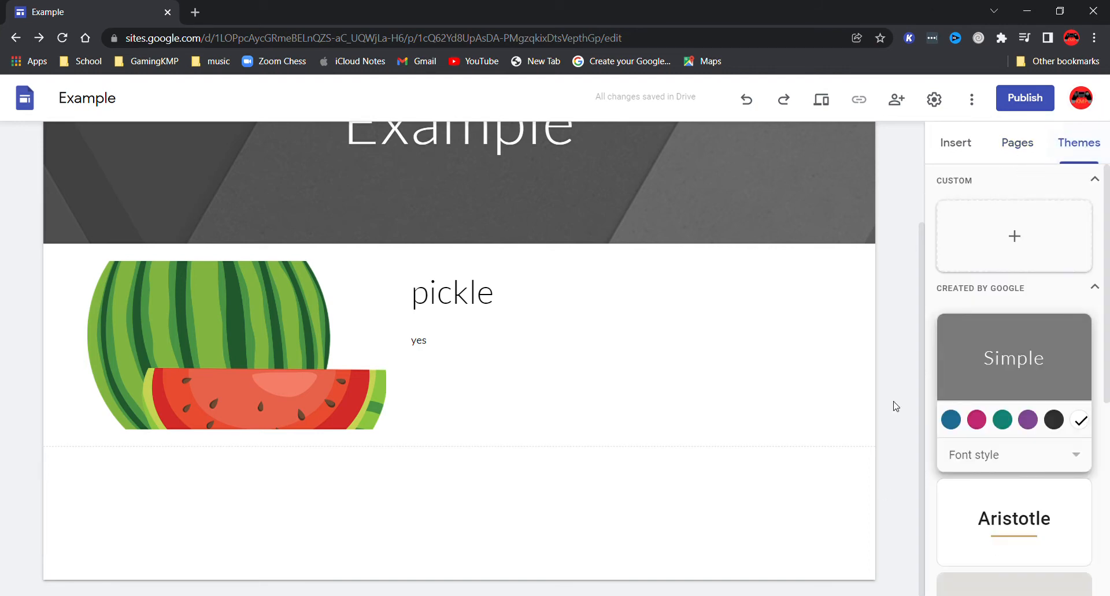
{"action": "scroll", "coordinate": [1008, 436], "scroll_direction": "down", "scroll_amount": 6}
{"action": "scroll", "coordinate": [1022, 303], "scroll_direction": "up", "scroll_amount": 6}
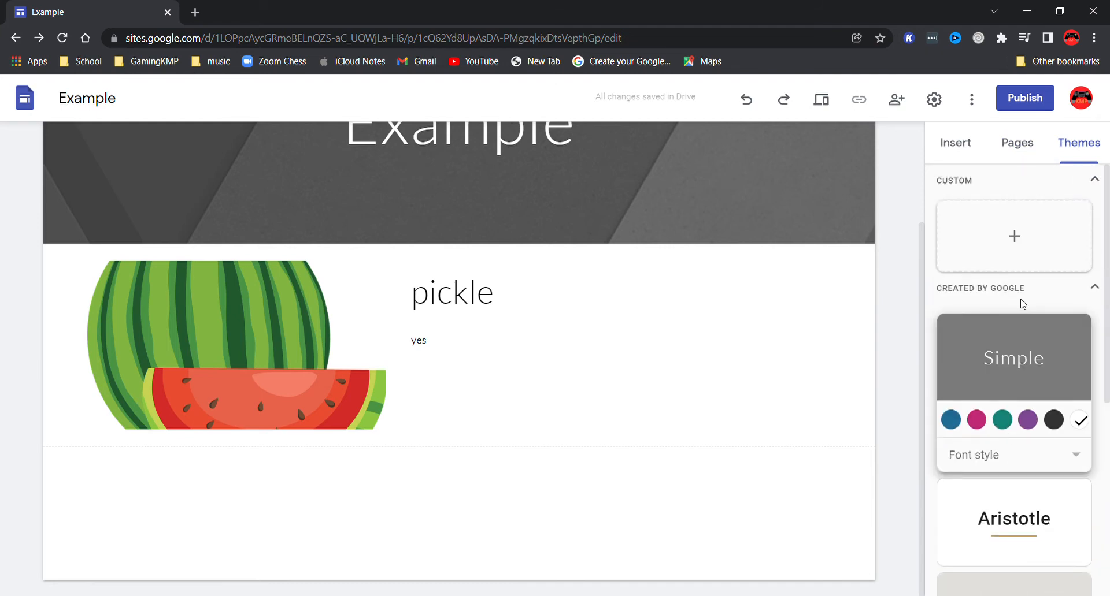
- Add a new page named "erojnrjgp;uhrjkhfsrghvfasduhfasdzgjloik" to the site without a custom path
{"action": "left_click", "coordinate": [1029, 148]}
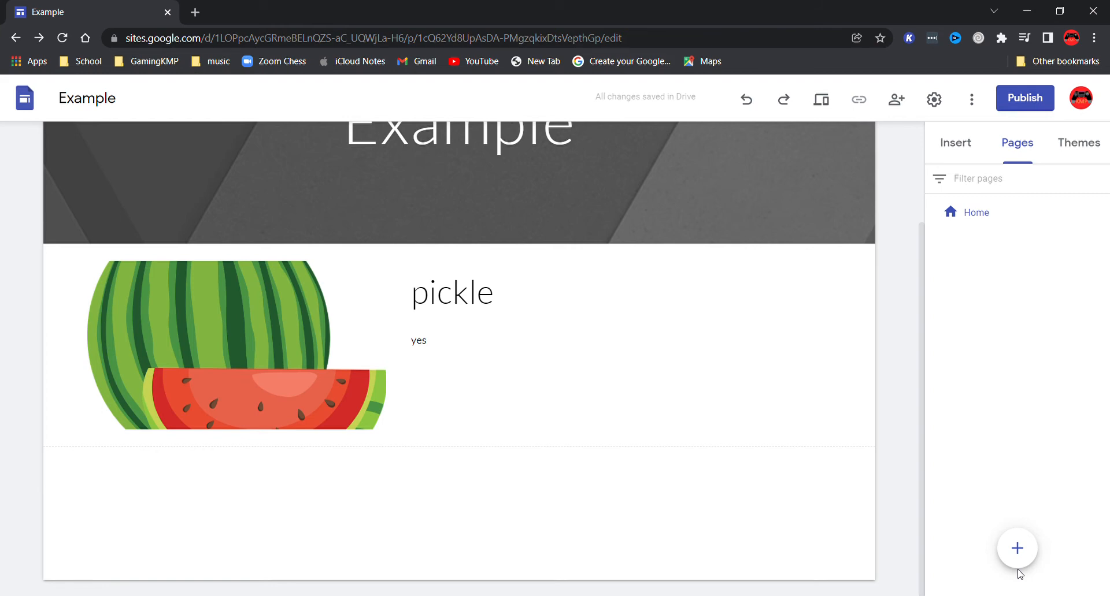
{"action": "left_click", "coordinate": [1017, 548]}
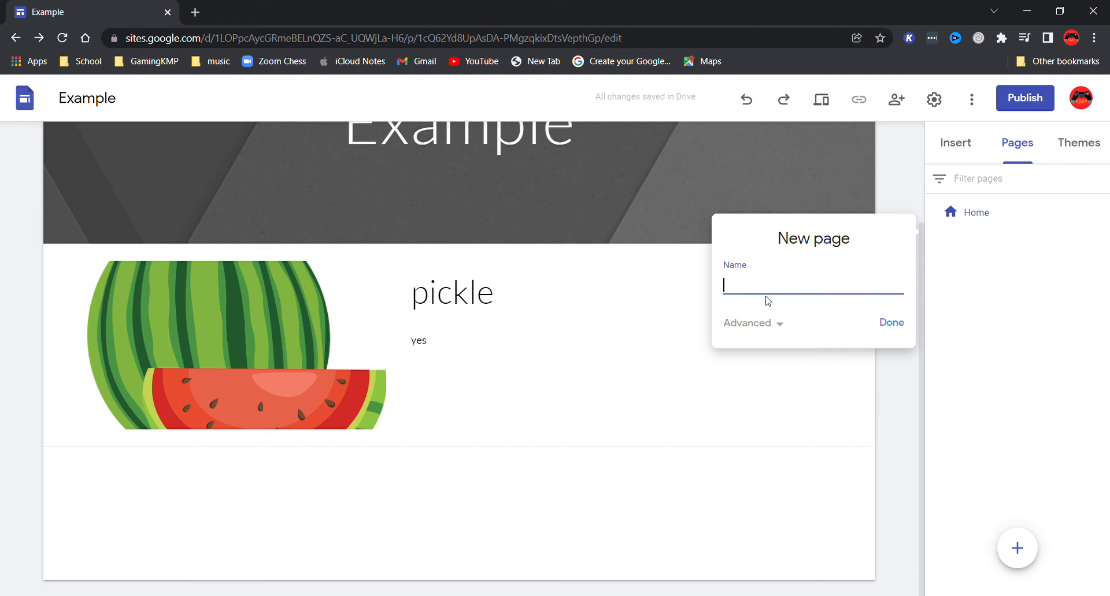
{"action": "type", "text": "erojerjgp;uhrjkhfsrghvfasduhfasdzgjloik"}
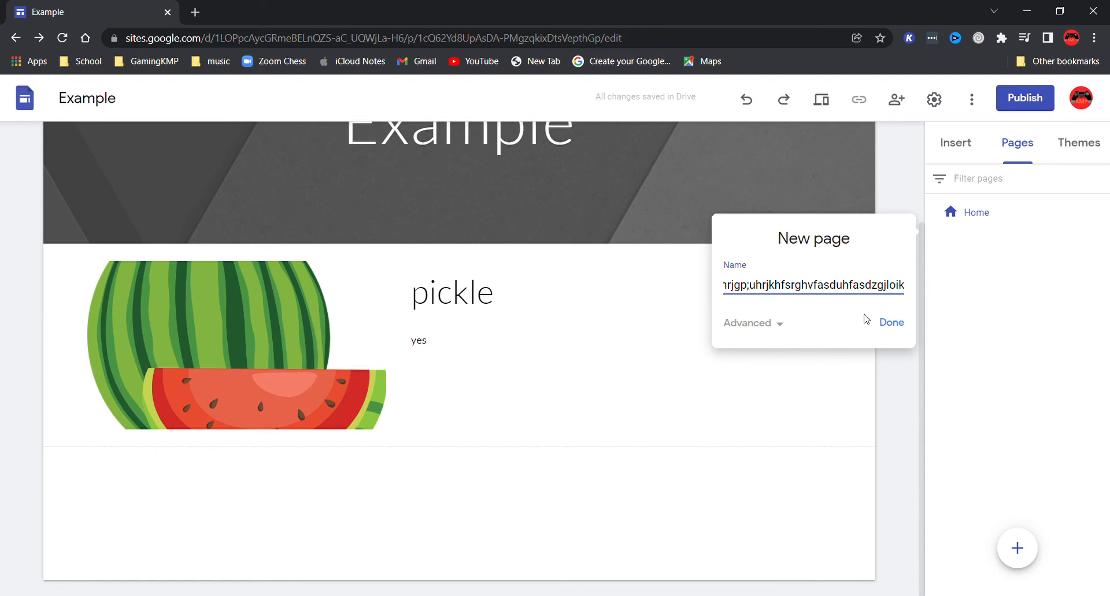
{"action": "left_click", "coordinate": [766, 325]}
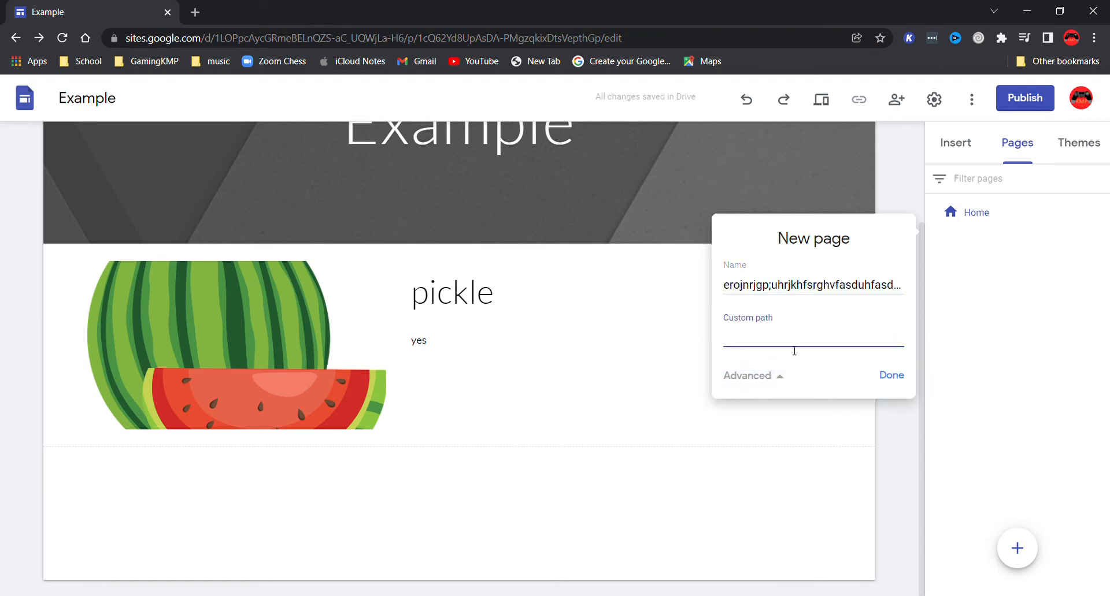
{"action": "left_click", "coordinate": [751, 375]}
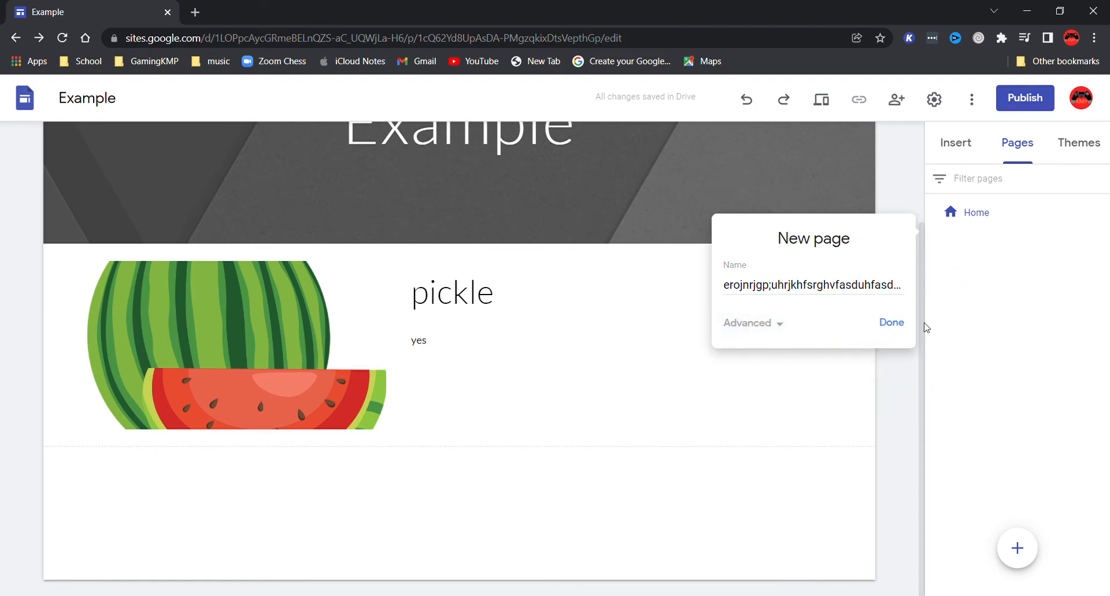
{"action": "left_click", "coordinate": [891, 323]}
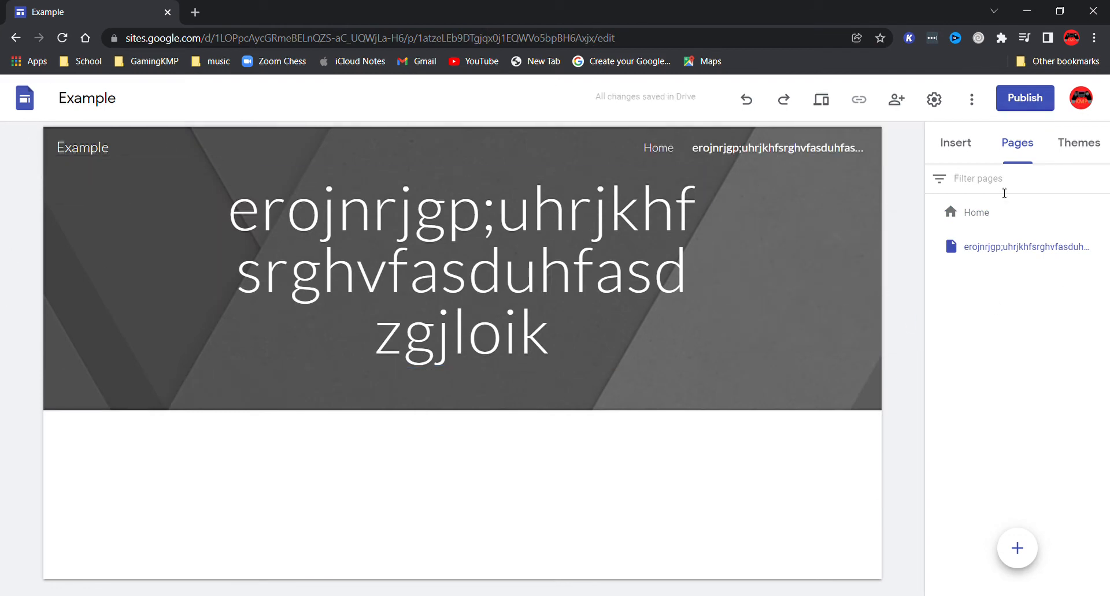
- Insert the single image-and-text layout with heading "feuoijewfuopifewrffeawsr" and body text "fdgdrgjdfuoigroiugorijgorjoigr" on the new page
{"action": "left_click", "coordinate": [964, 141]}
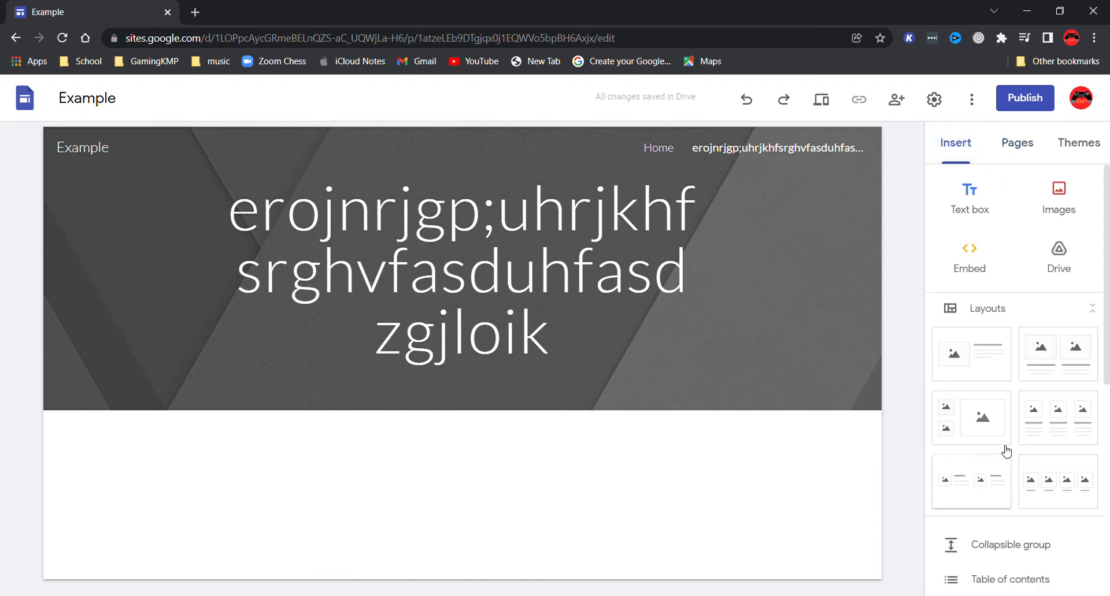
{"action": "left_click", "coordinate": [989, 365]}
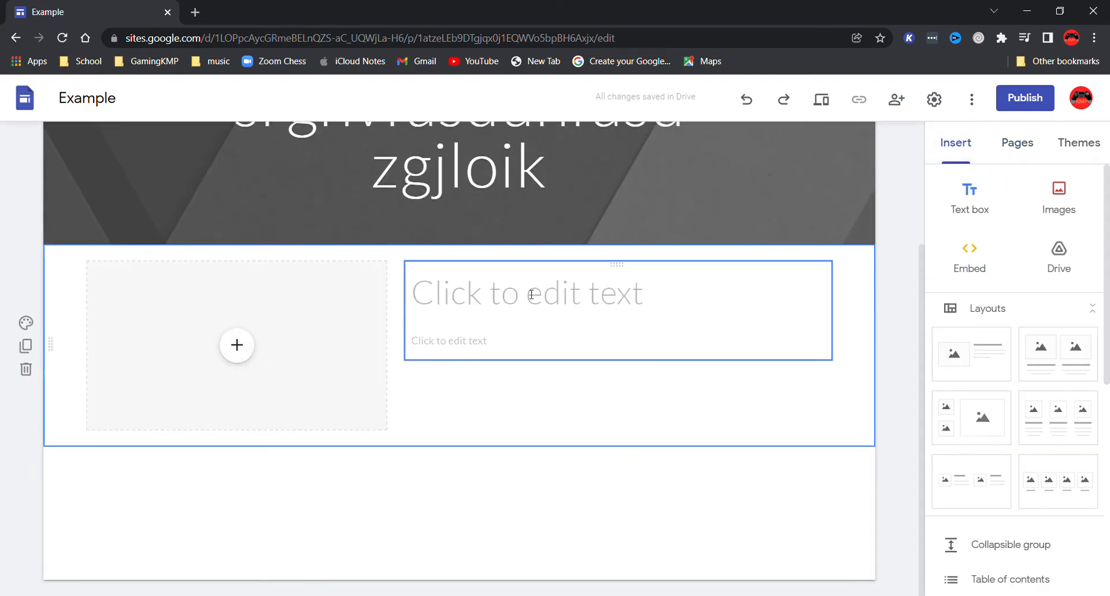
{"action": "left_click", "coordinate": [526, 294]}
{"action": "type", "text": "feuoijewfuopifewrffeawsr"}
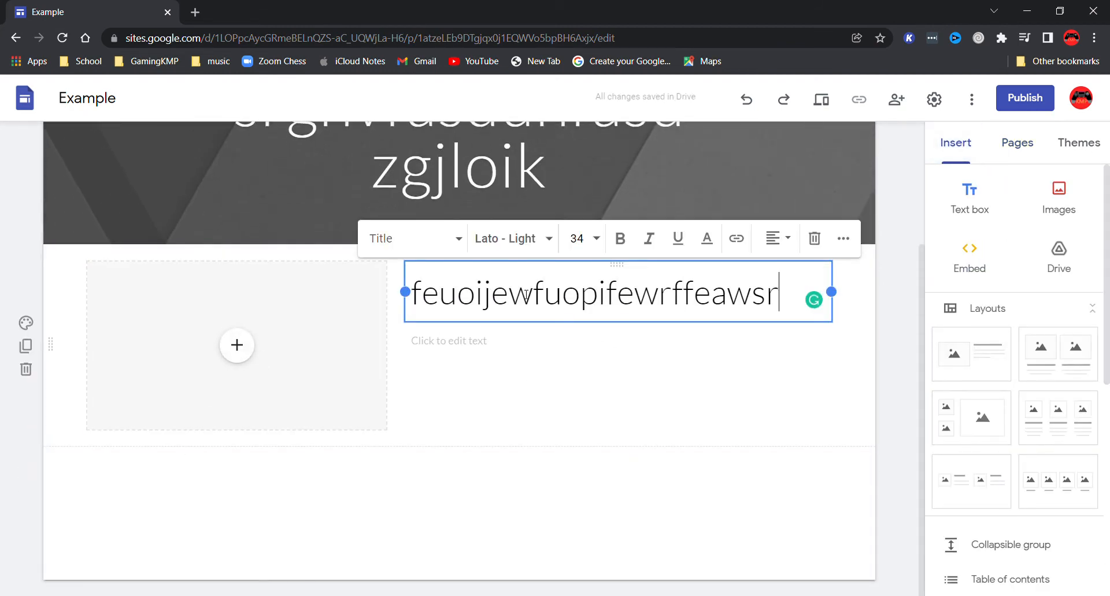
{"action": "left_click", "coordinate": [558, 353]}
{"action": "type", "text": "fdgdrgjdfuoigroiugorijgorjoigr"}
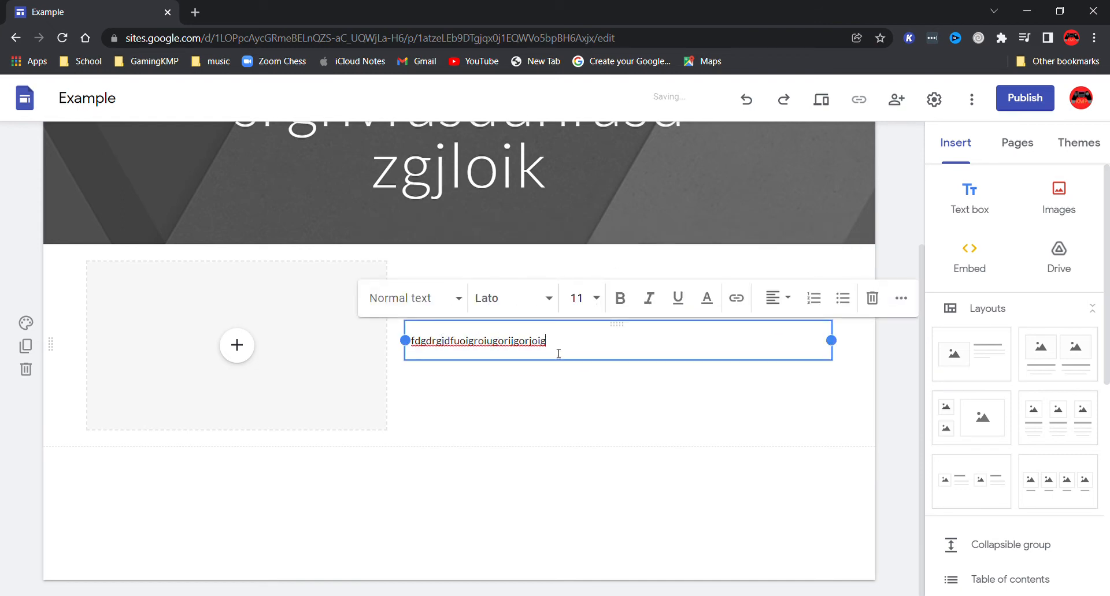
- Add a three-column section with images and captions to the page and look through the other insertable elements
{"action": "left_click", "coordinate": [1071, 420]}
{"action": "scroll", "coordinate": [865, 372], "scroll_direction": "down", "scroll_amount": 2}
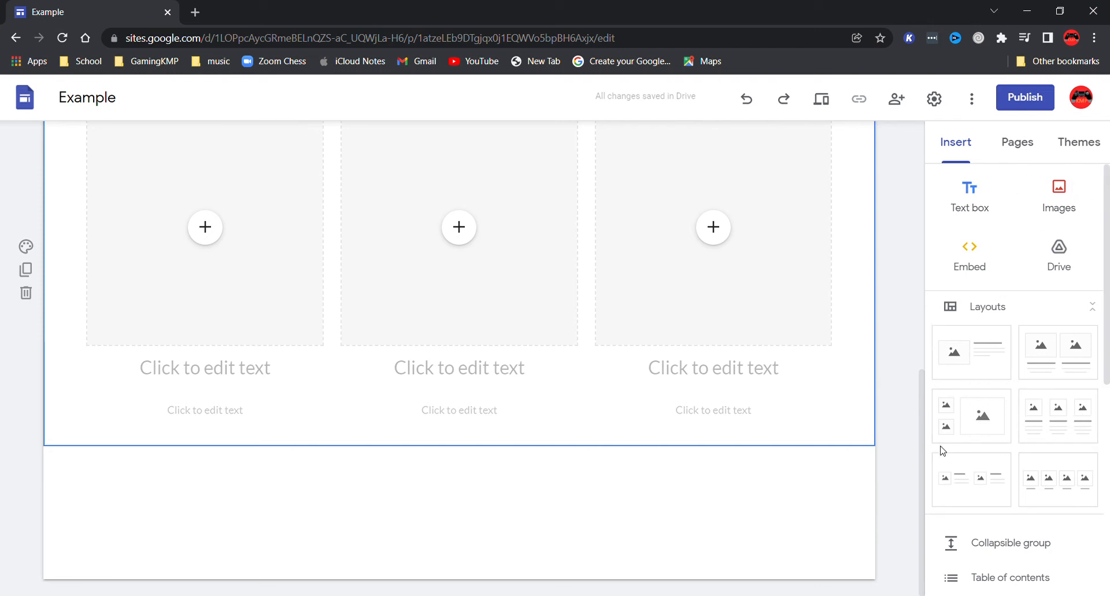
{"action": "scroll", "coordinate": [998, 475], "scroll_direction": "down", "scroll_amount": 6}
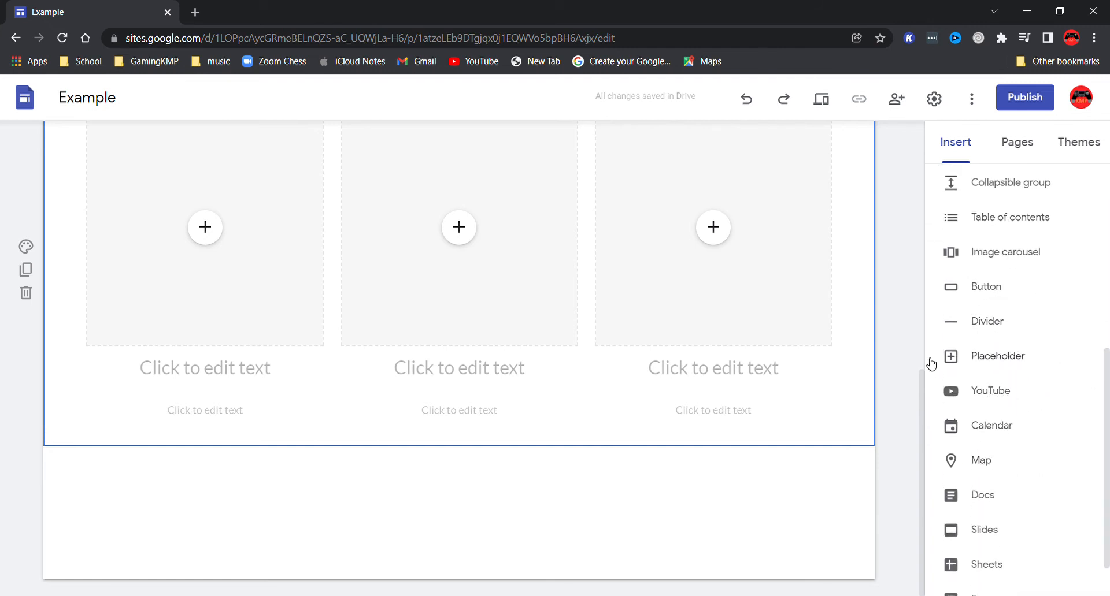
{"action": "scroll", "coordinate": [203, 245], "scroll_direction": "up", "scroll_amount": 10}
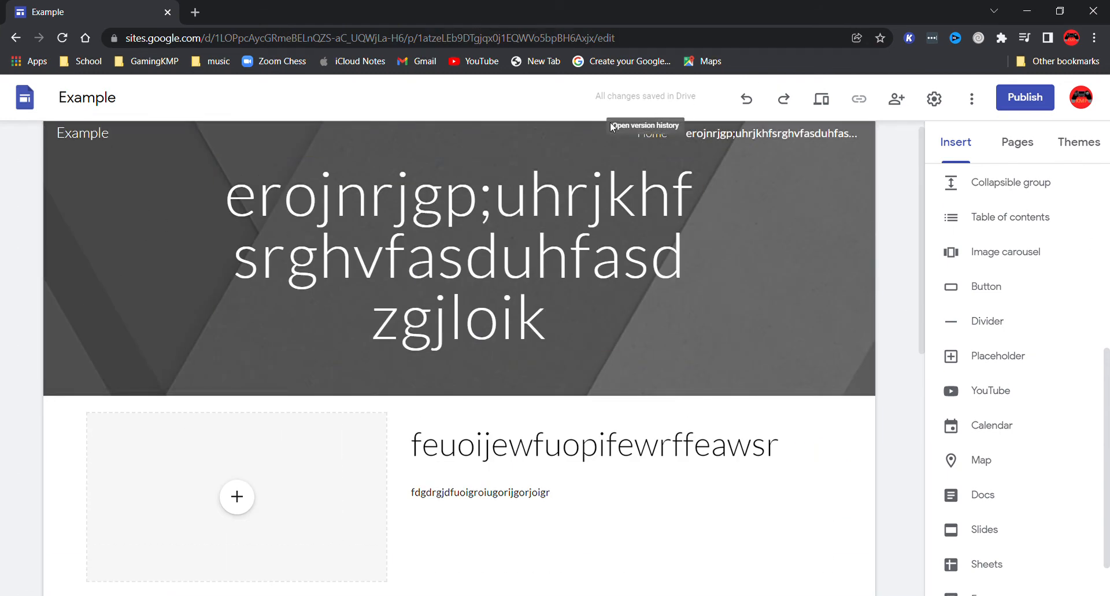
- Set the site's navigation mode to Side and check the page list in the sidebar
{"action": "left_click", "coordinate": [934, 99]}
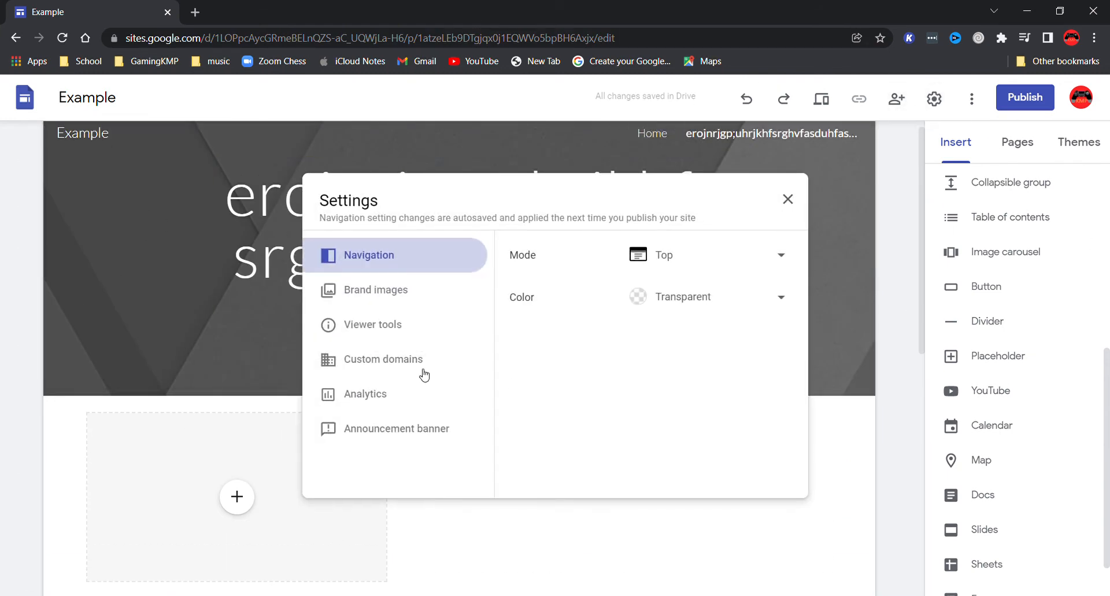
{"action": "left_click", "coordinate": [694, 259]}
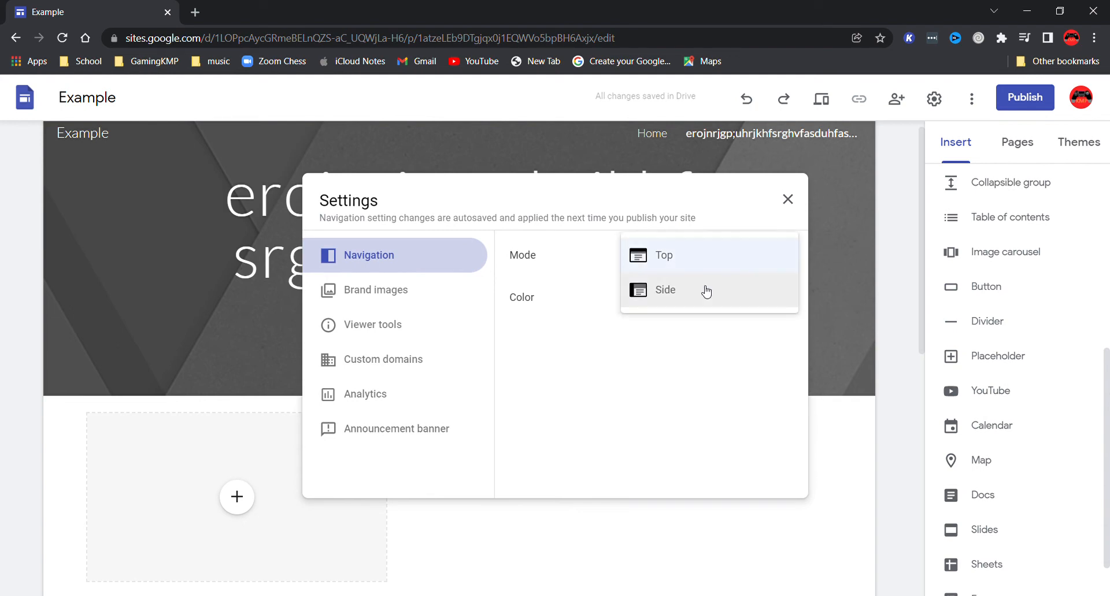
{"action": "left_click", "coordinate": [695, 292]}
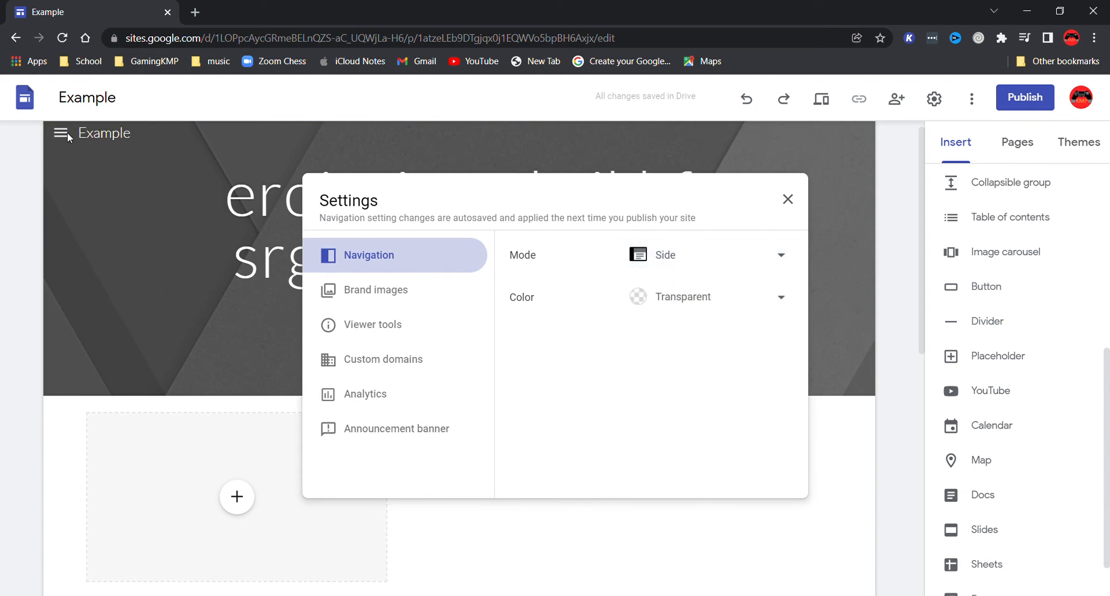
{"action": "left_click", "coordinate": [67, 133]}
{"action": "left_click", "coordinate": [62, 133]}
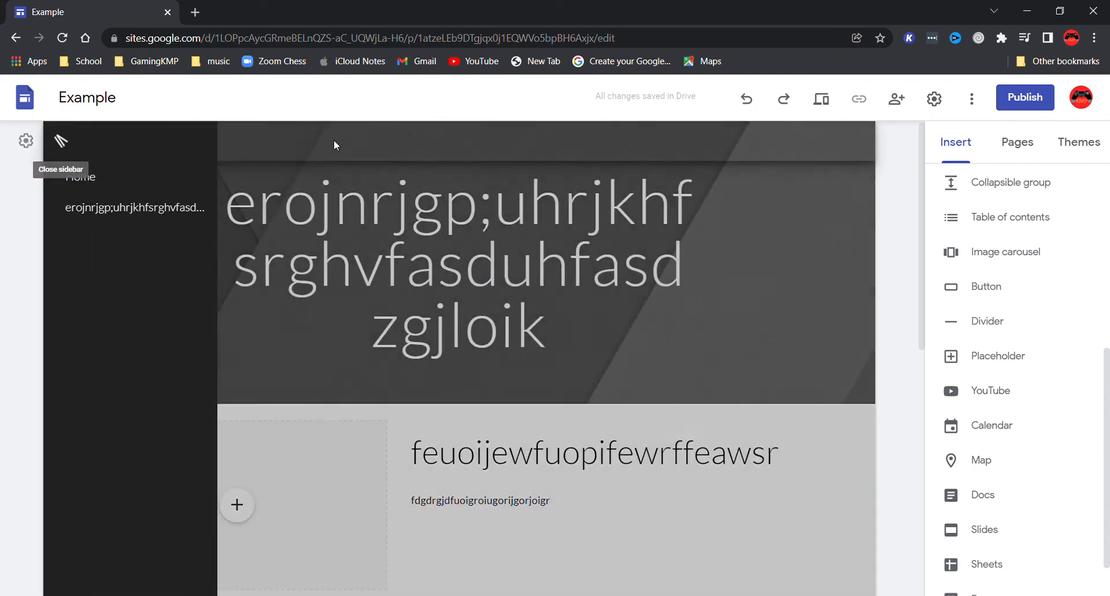
{"action": "left_click", "coordinate": [334, 140]}
- Set the second frog photo from an image search for "frog" as the site logo, with alt text "fdfhdghdgfdfghgftdg"
{"action": "left_click", "coordinate": [26, 140]}
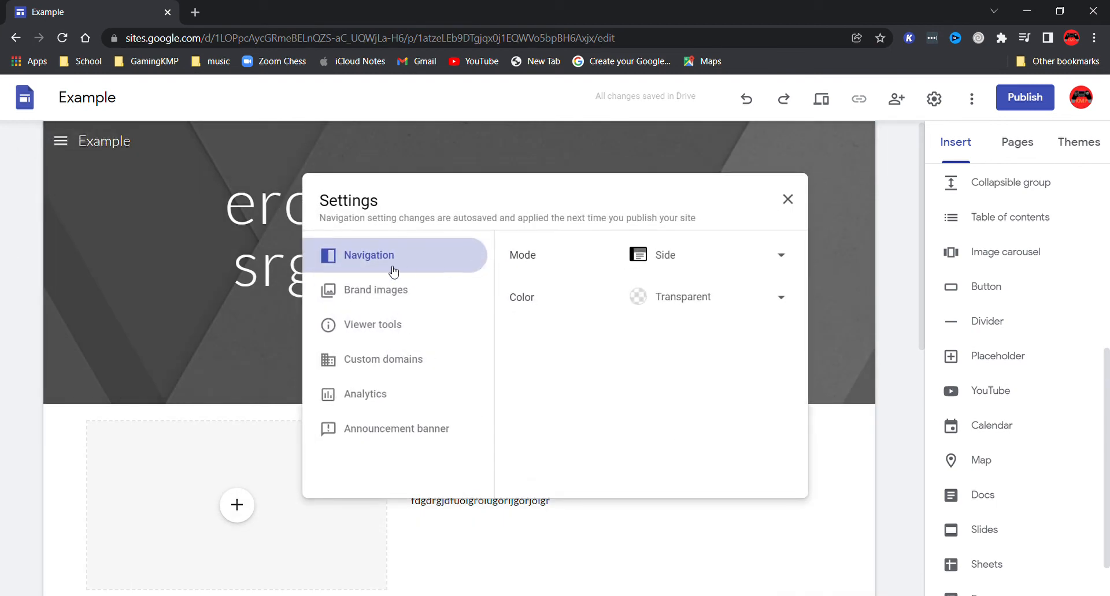
{"action": "left_click", "coordinate": [379, 295]}
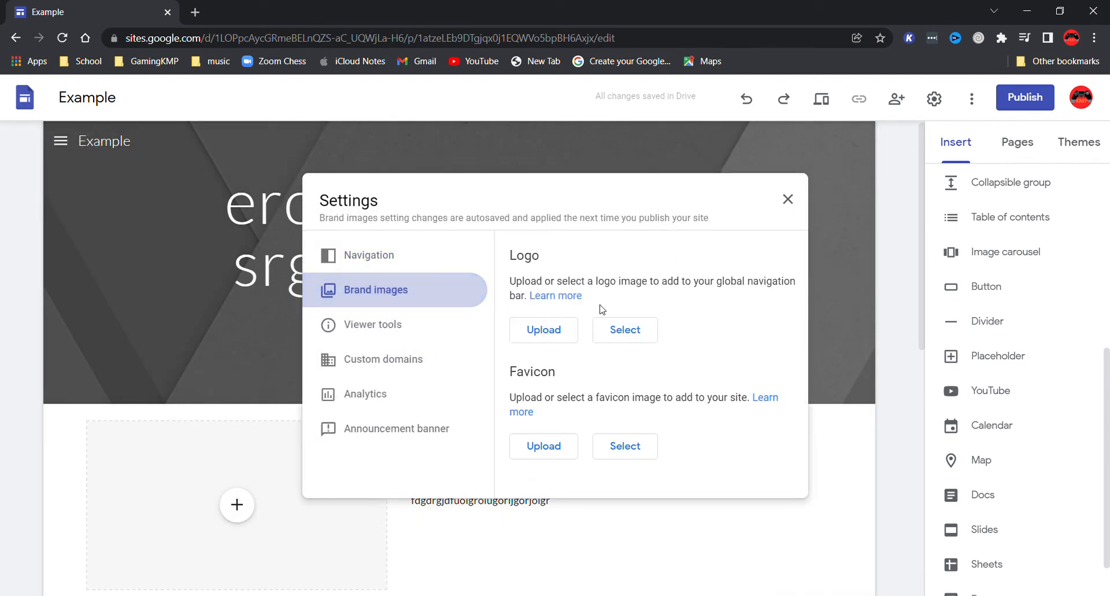
{"action": "left_click", "coordinate": [637, 339]}
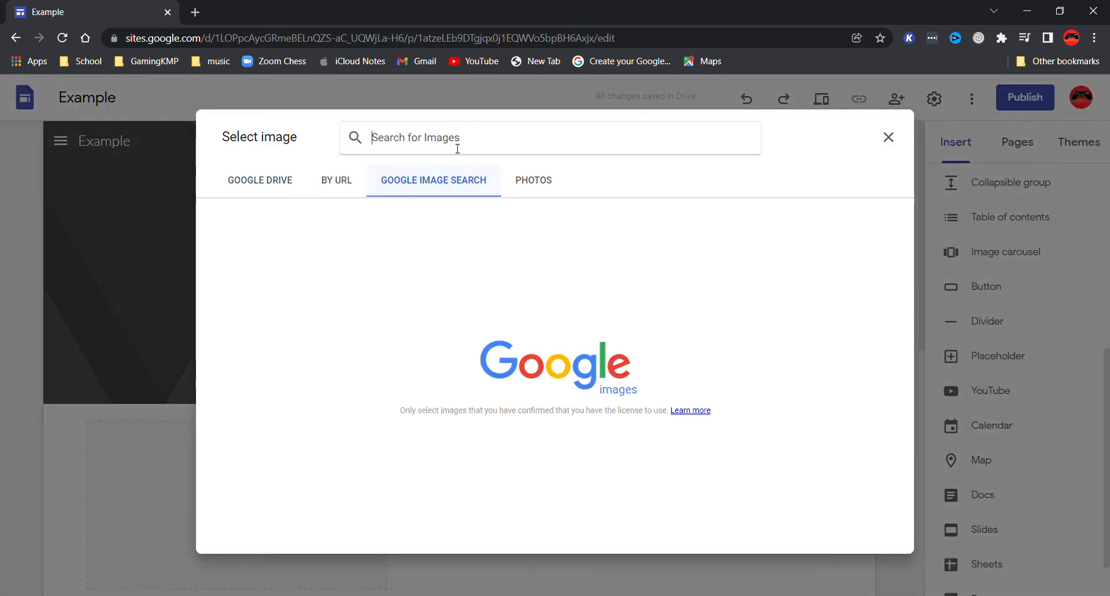
{"action": "type", "text": "frof"}
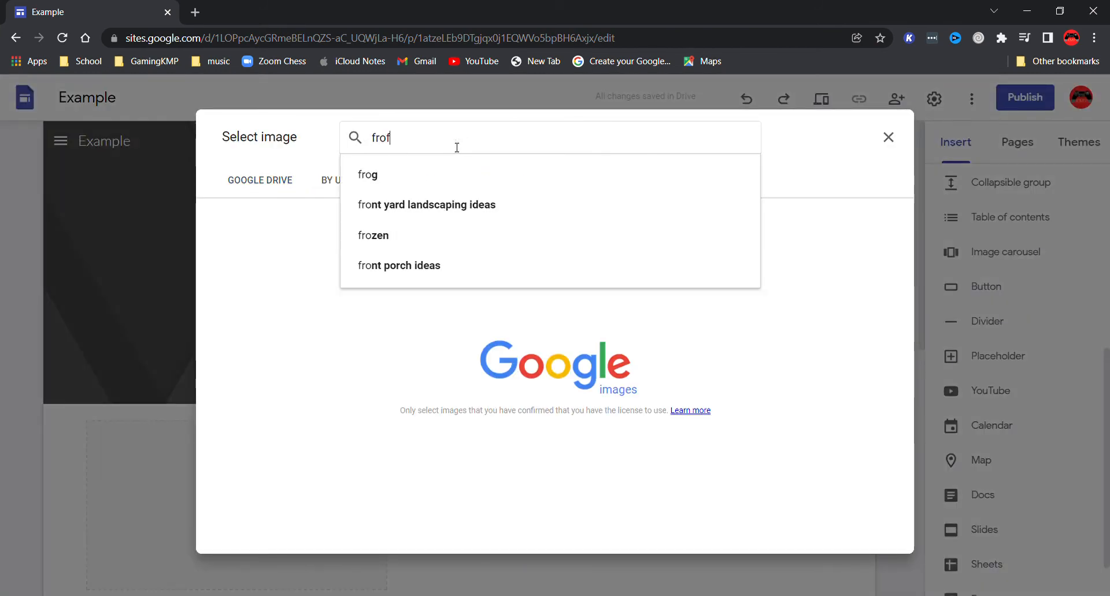
{"action": "key", "text": "BackSpace"}
{"action": "type", "text": "g"}
{"action": "key", "text": "Return"}
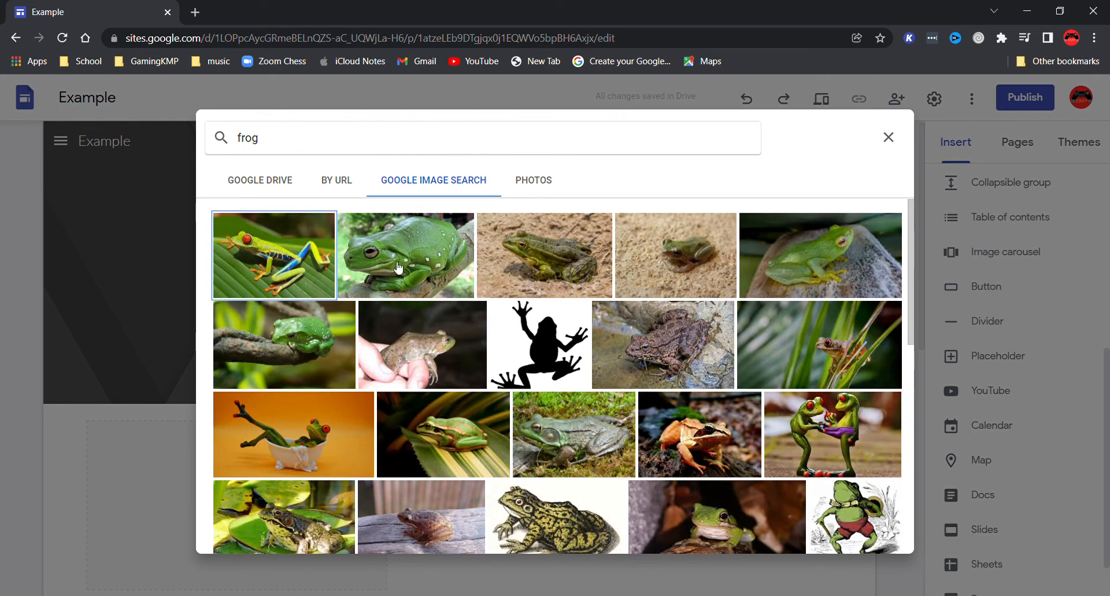
{"action": "left_click", "coordinate": [411, 263]}
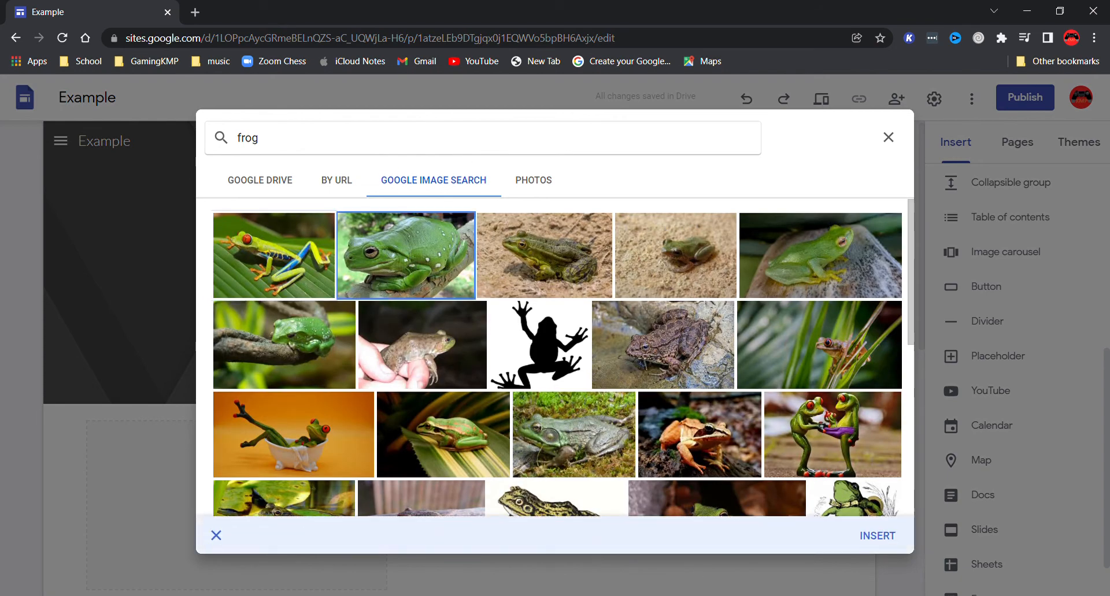
{"action": "left_click", "coordinate": [875, 535]}
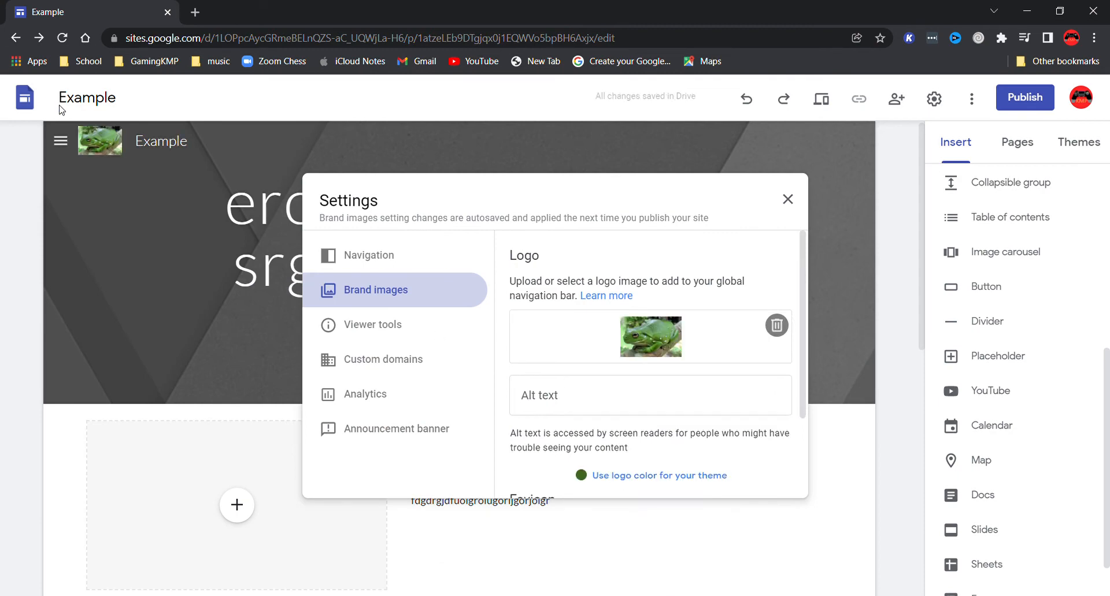
{"action": "left_click", "coordinate": [608, 401]}
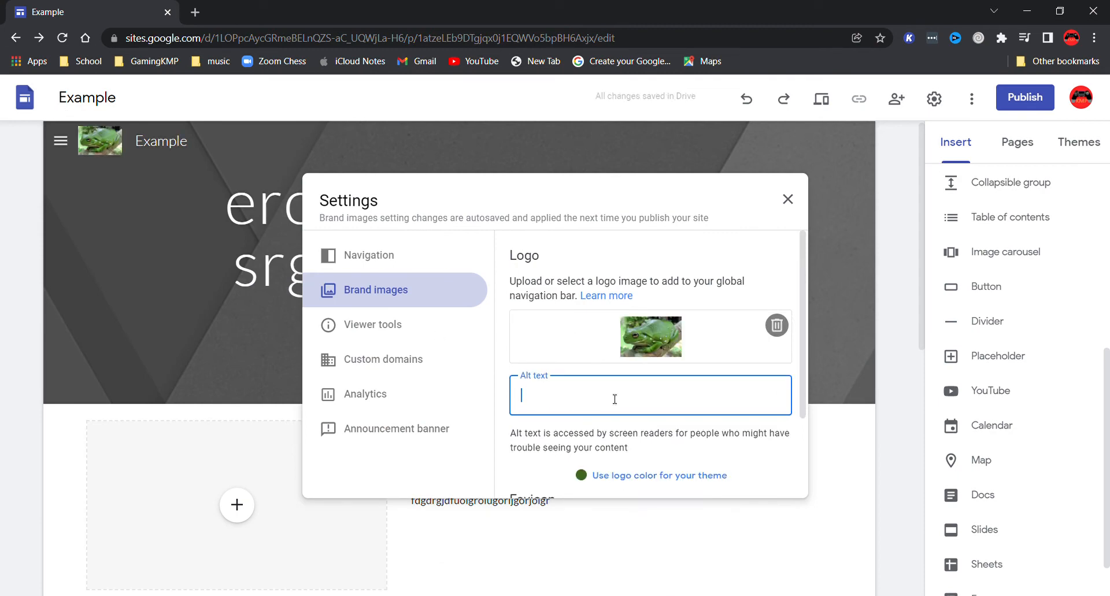
{"action": "type", "text": "fdfhdghdgfdfghgftdg"}
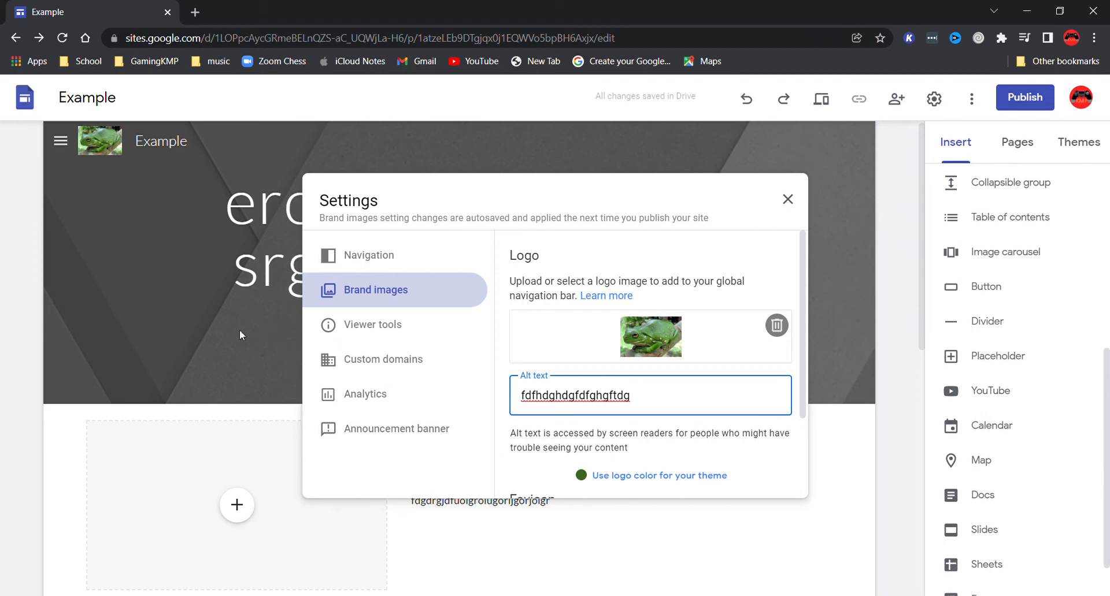
- Look through the viewer tools, custom domain setup choices and analytics options in the site settings
{"action": "left_click", "coordinate": [375, 333]}
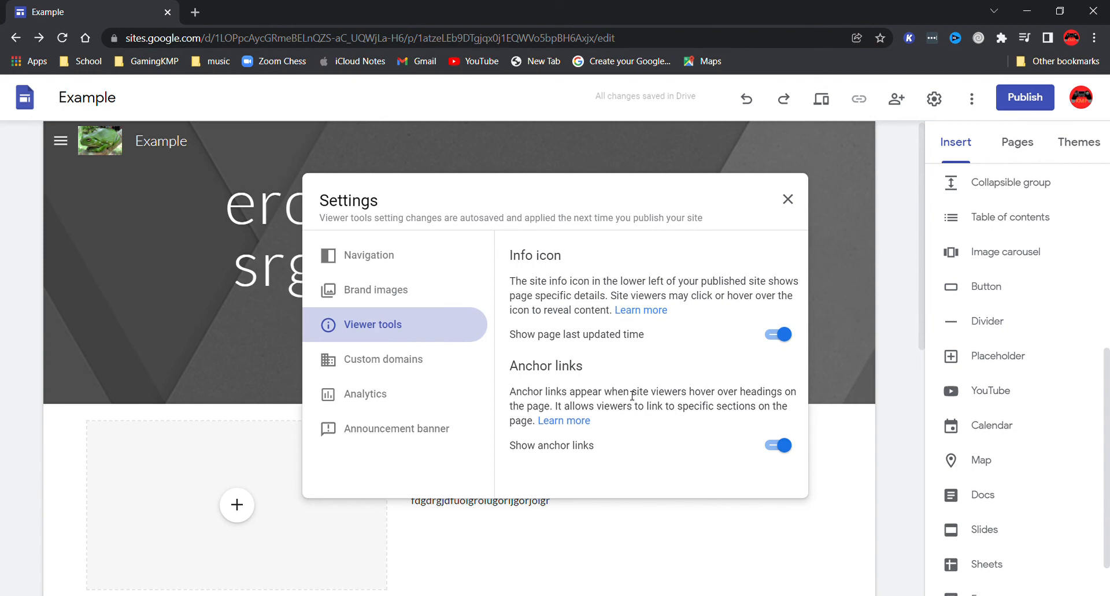
{"action": "left_click", "coordinate": [382, 366]}
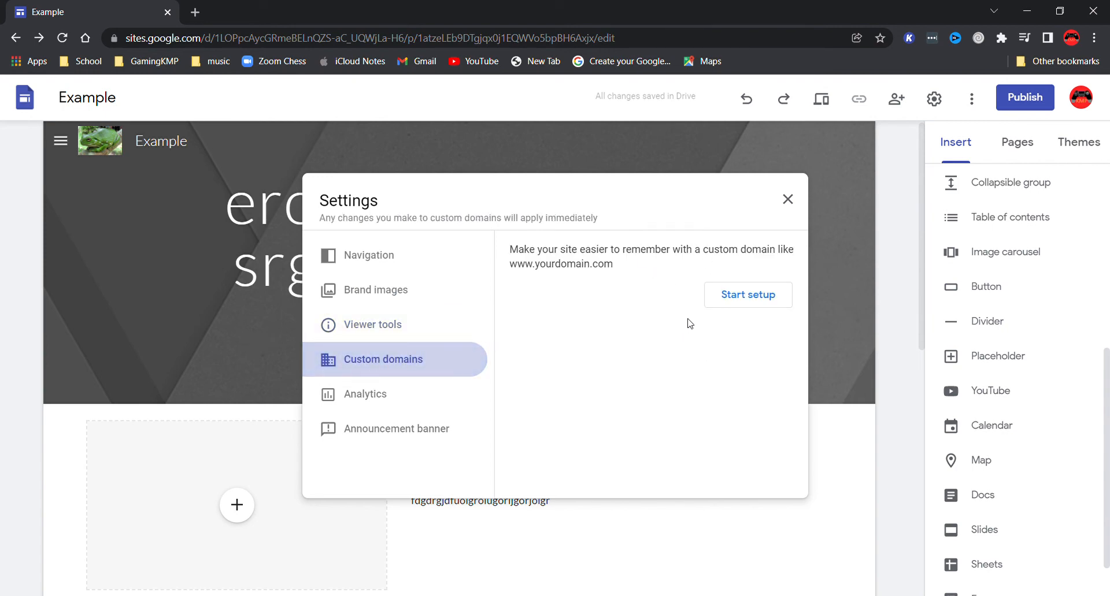
{"action": "double_click", "coordinate": [595, 266]}
{"action": "left_click", "coordinate": [604, 298]}
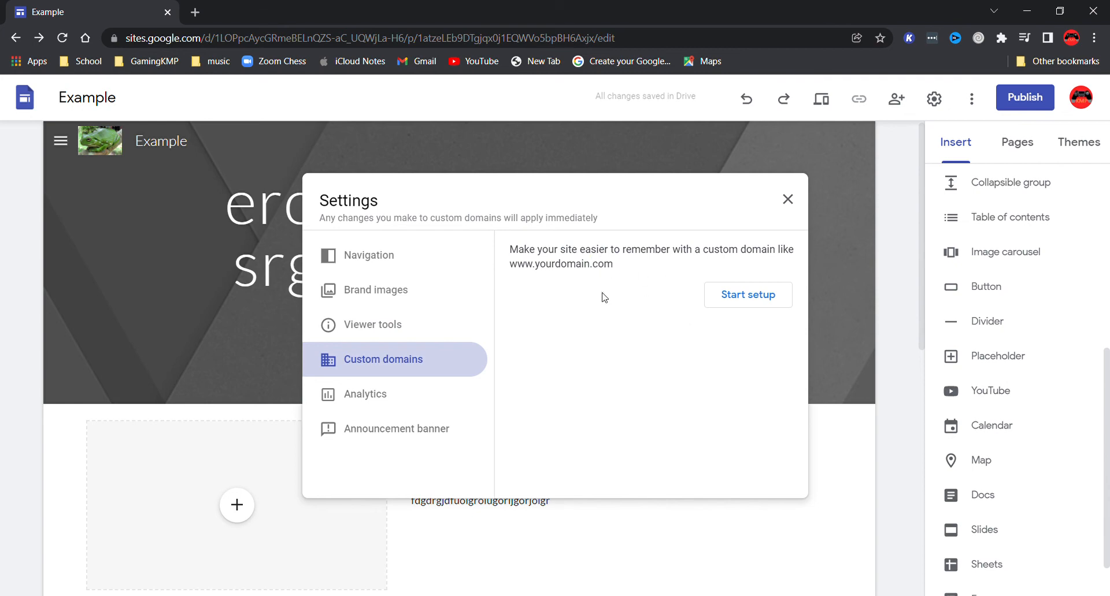
{"action": "left_click", "coordinate": [749, 307]}
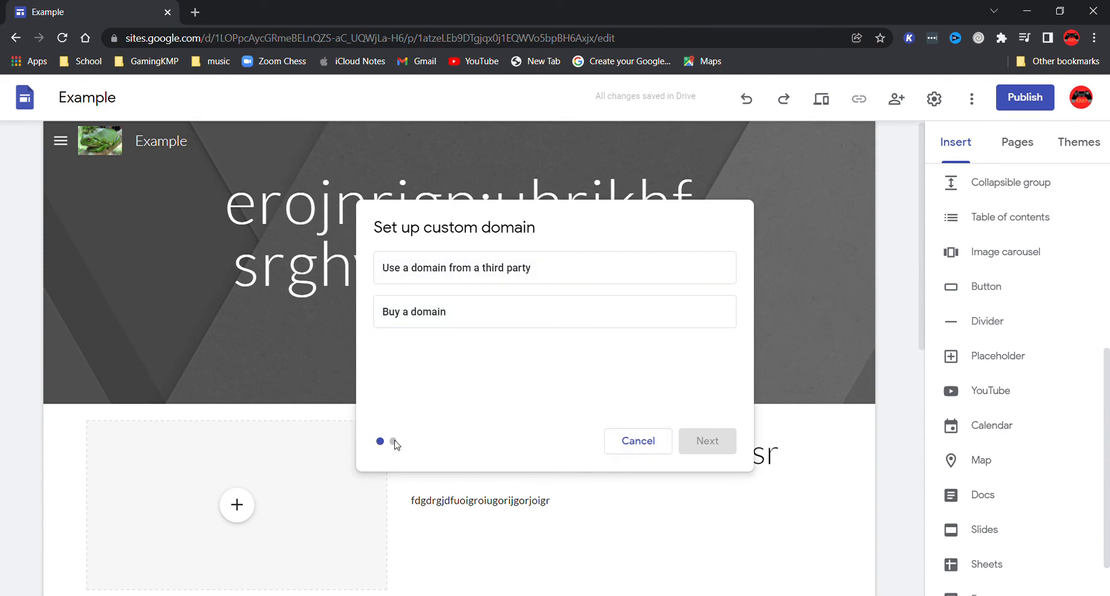
{"action": "left_click", "coordinate": [639, 441]}
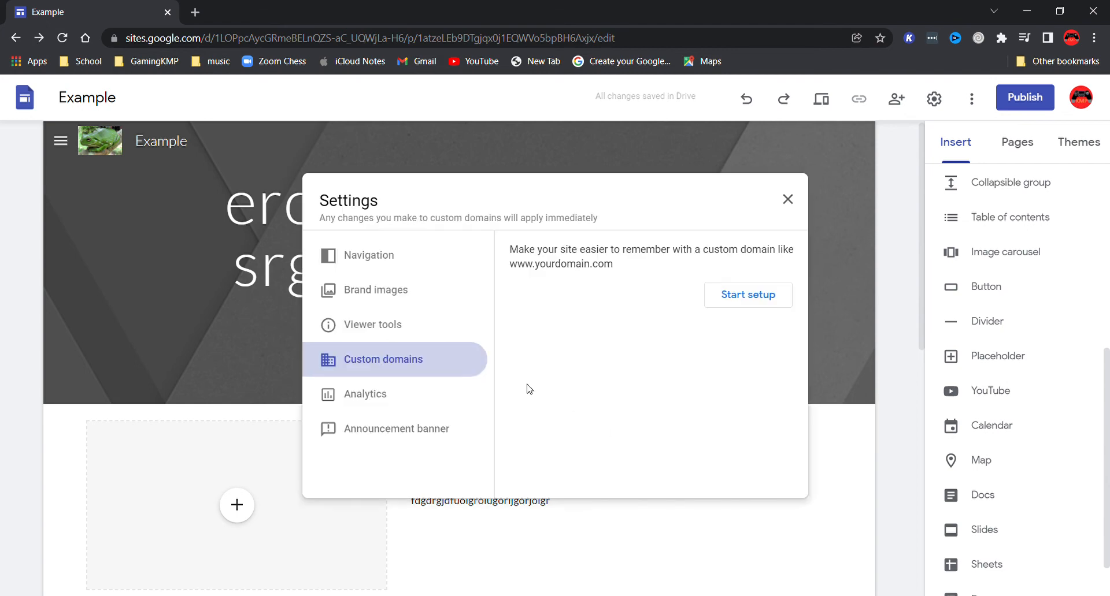
{"action": "left_click", "coordinate": [401, 396]}
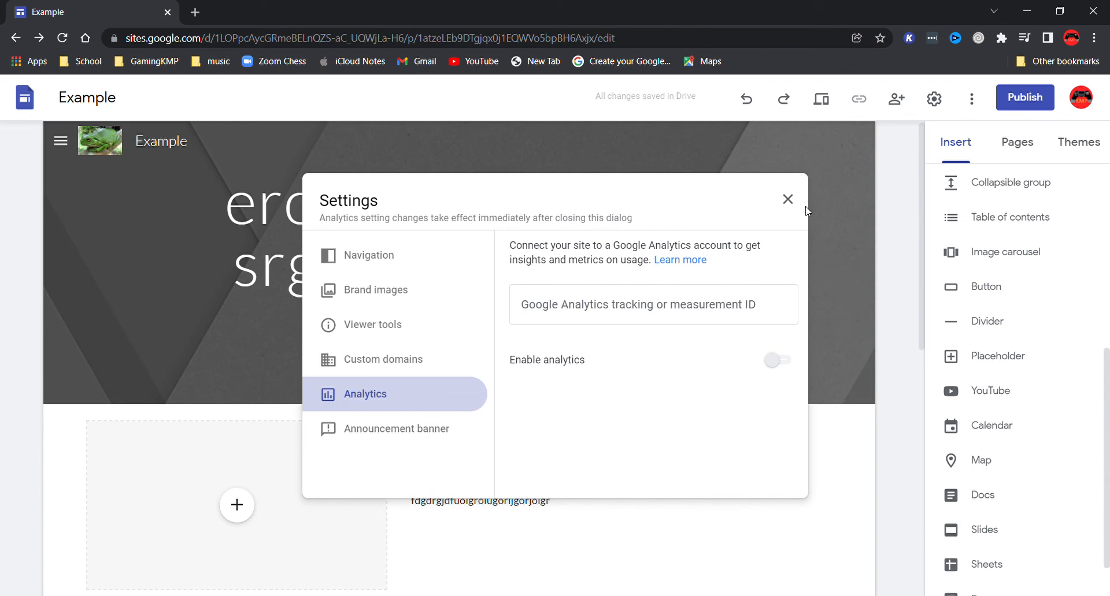
- Turn on the announcement banner with the message "hi" and look over its colour, button, link and visibility options
{"action": "left_click", "coordinate": [421, 429]}
{"action": "left_click", "coordinate": [627, 442]}
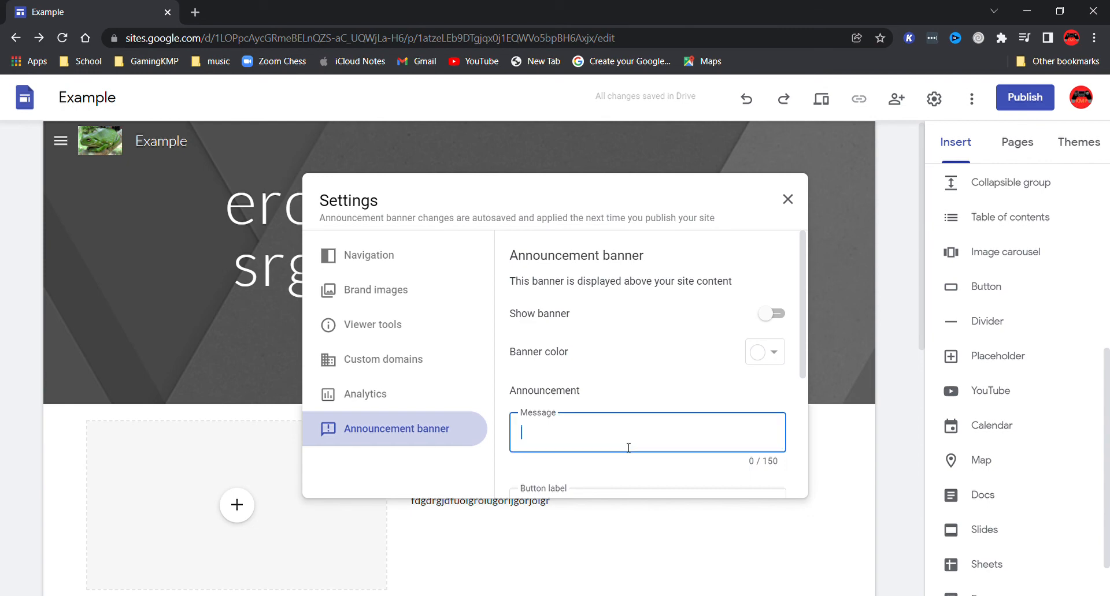
{"action": "type", "text": "hi"}
{"action": "left_click", "coordinate": [783, 356]}
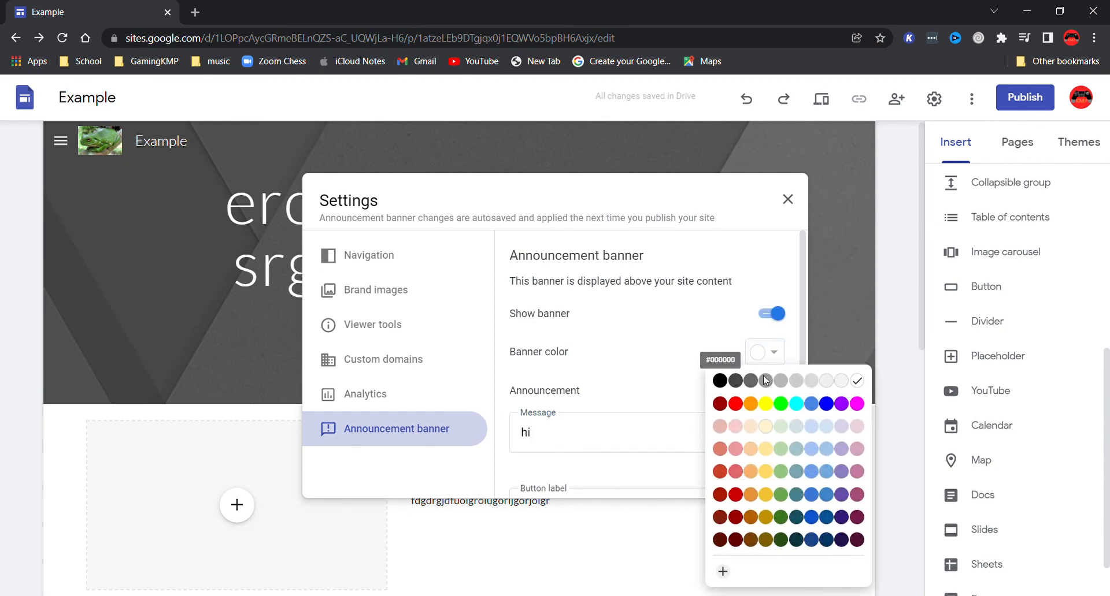
{"action": "left_click", "coordinate": [619, 329]}
{"action": "scroll", "coordinate": [718, 421], "scroll_direction": "down", "scroll_amount": 4}
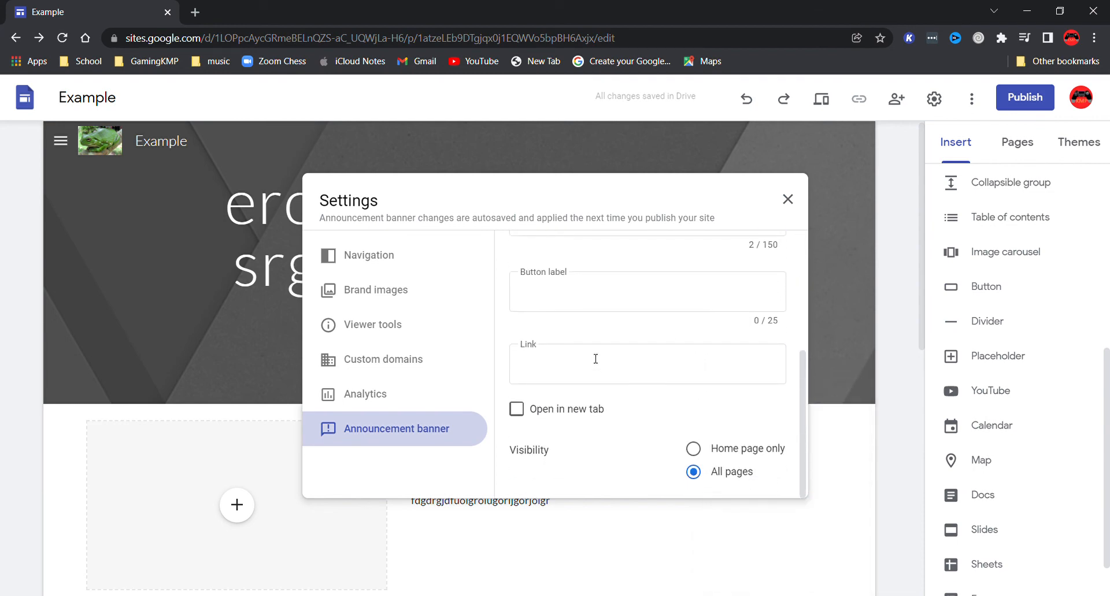
- Set the announcement banner's visibility to Home page only and close the site settings
{"action": "scroll", "coordinate": [583, 346], "scroll_direction": "up", "scroll_amount": 2}
{"action": "left_click", "coordinate": [594, 370]}
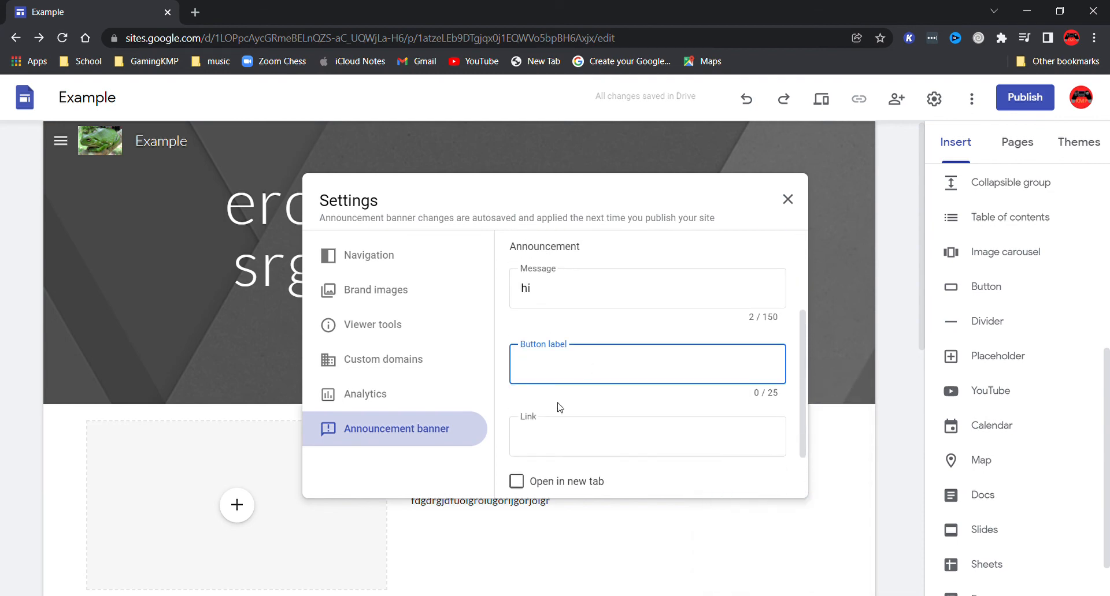
{"action": "scroll", "coordinate": [561, 409], "scroll_direction": "down", "scroll_amount": 1}
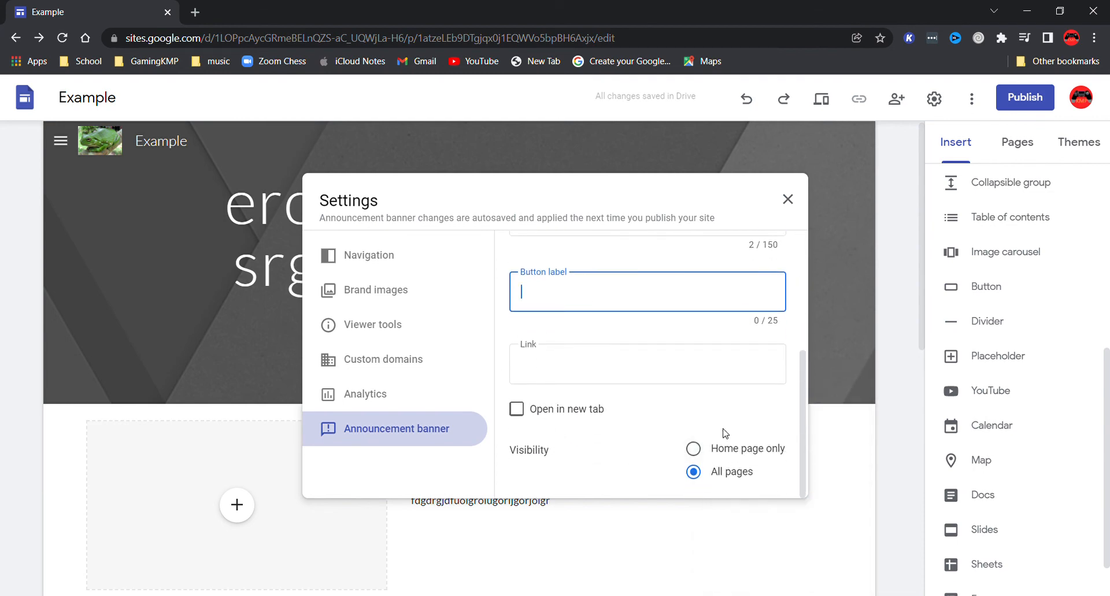
{"action": "left_click", "coordinate": [693, 449]}
{"action": "left_click", "coordinate": [788, 199]}
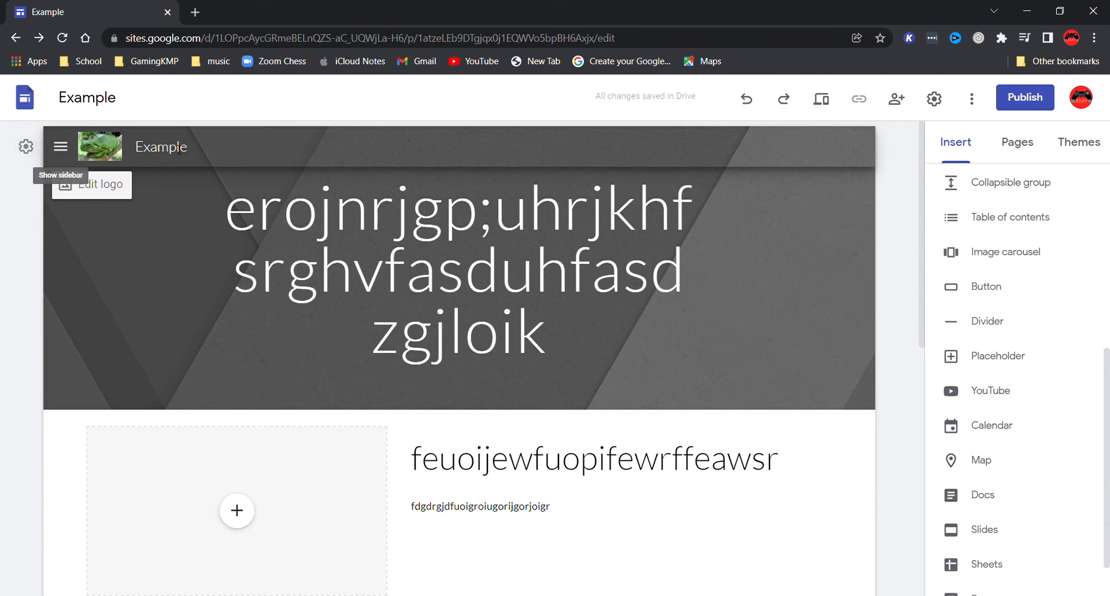
- Replace the announcement banner's message with "fejkoflihrfirhgbfrshnjkfsdrgkhj;fsdnjbfsdjkbjkb" in the site settings
{"action": "left_click", "coordinate": [26, 146]}
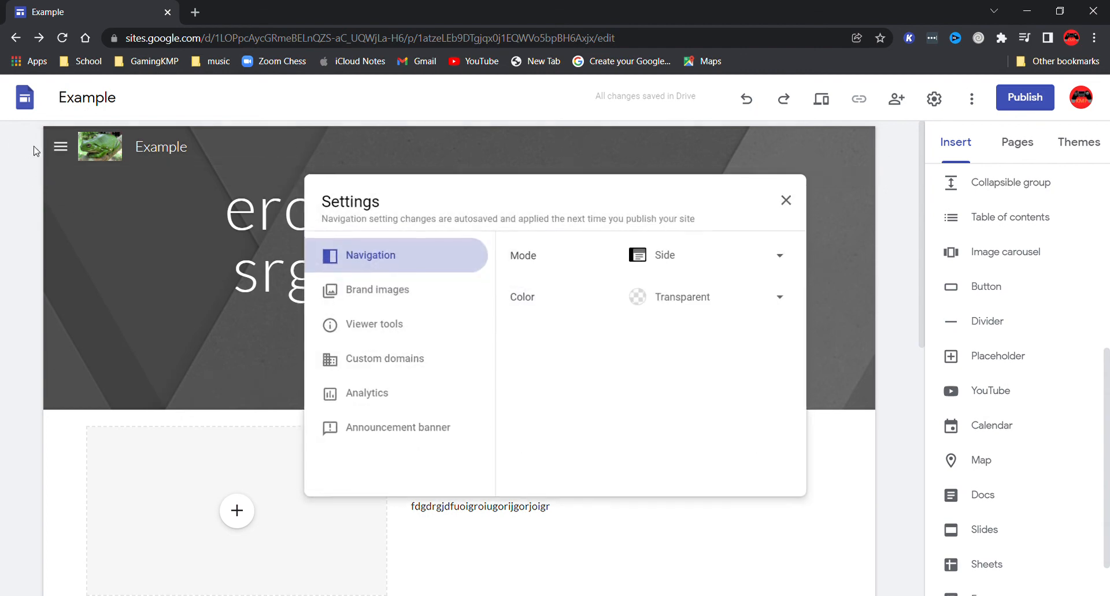
{"action": "left_click", "coordinate": [378, 447]}
{"action": "left_click", "coordinate": [602, 434]}
{"action": "key", "text": "ctrl+a"}
{"action": "type", "text": "fejkof"}
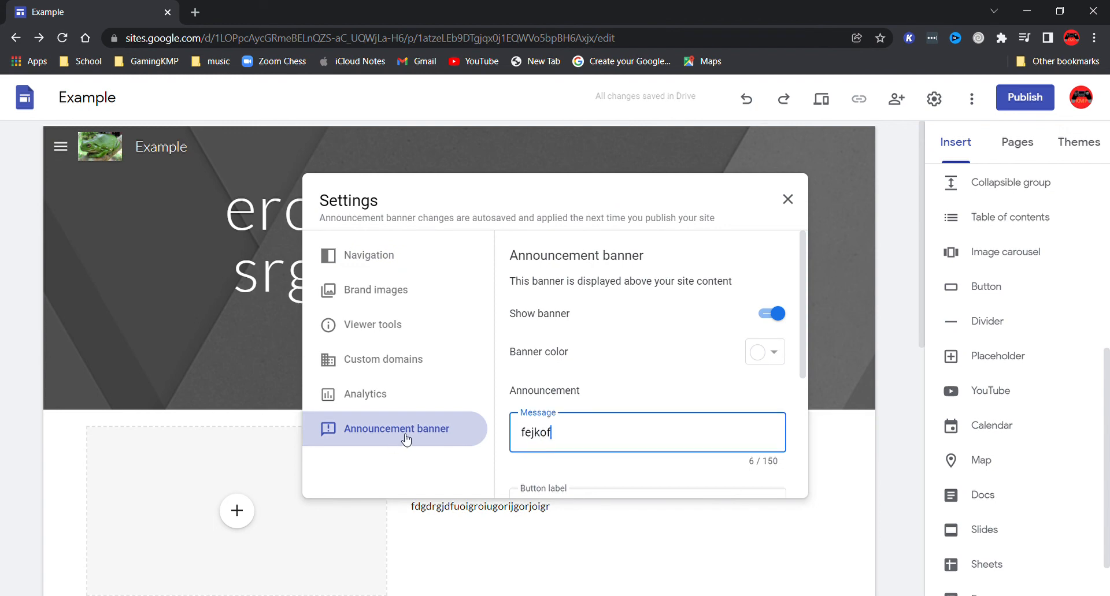
{"action": "type", "text": "lihrfirhgbfrshnjkfsdrgkhj;fsdnjbfsdjkbjkb"}
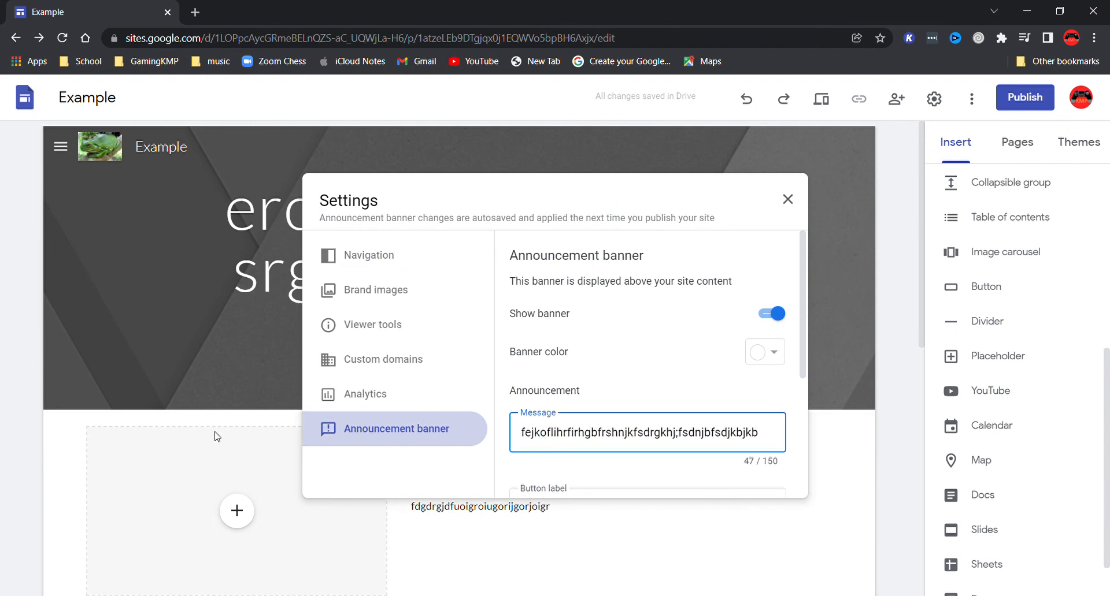
{"action": "left_click", "coordinate": [787, 201]}
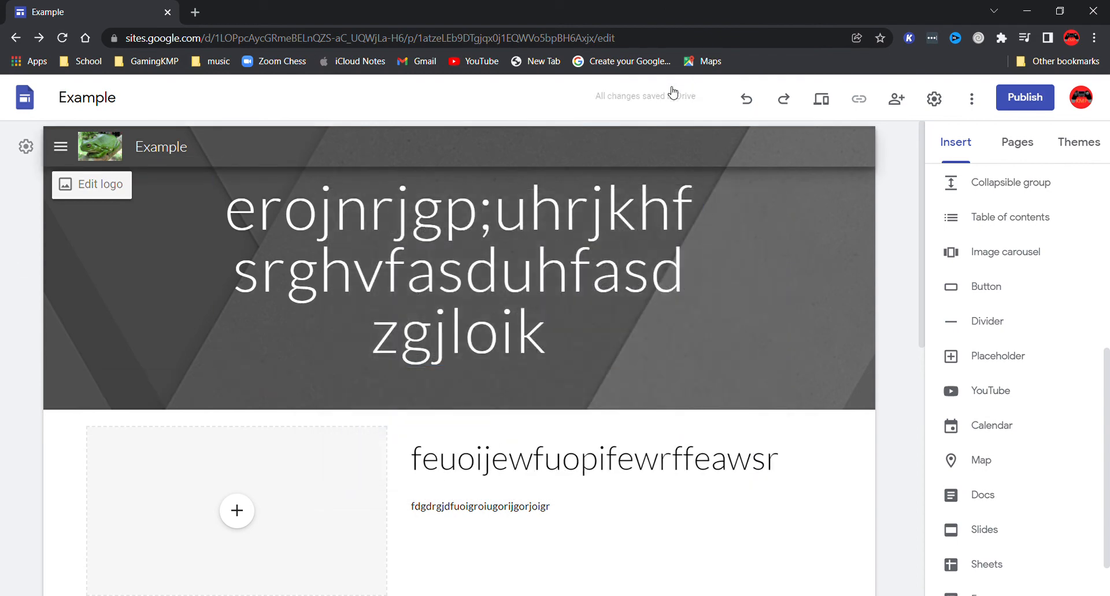
- Open the Home page in the editor and check the announcement banner above its header
{"action": "left_click", "coordinate": [1013, 149]}
{"action": "left_click", "coordinate": [974, 212]}
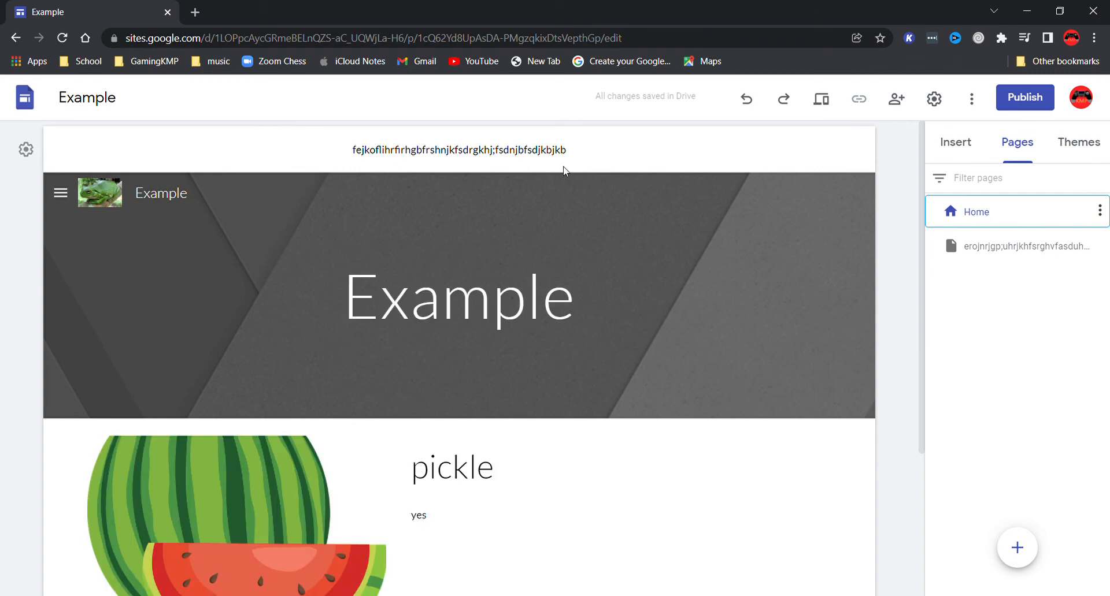
{"action": "left_click_drag", "start_coordinate": [355, 150], "coordinate": [577, 153]}
{"action": "left_click", "coordinate": [443, 202]}
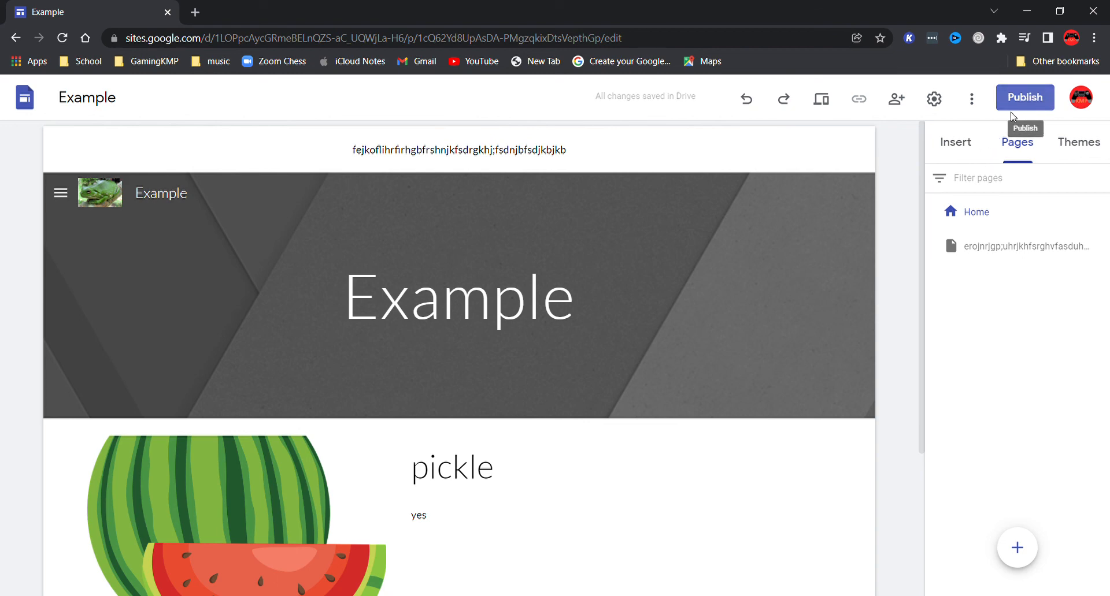
{"action": "left_click", "coordinate": [1024, 98]}
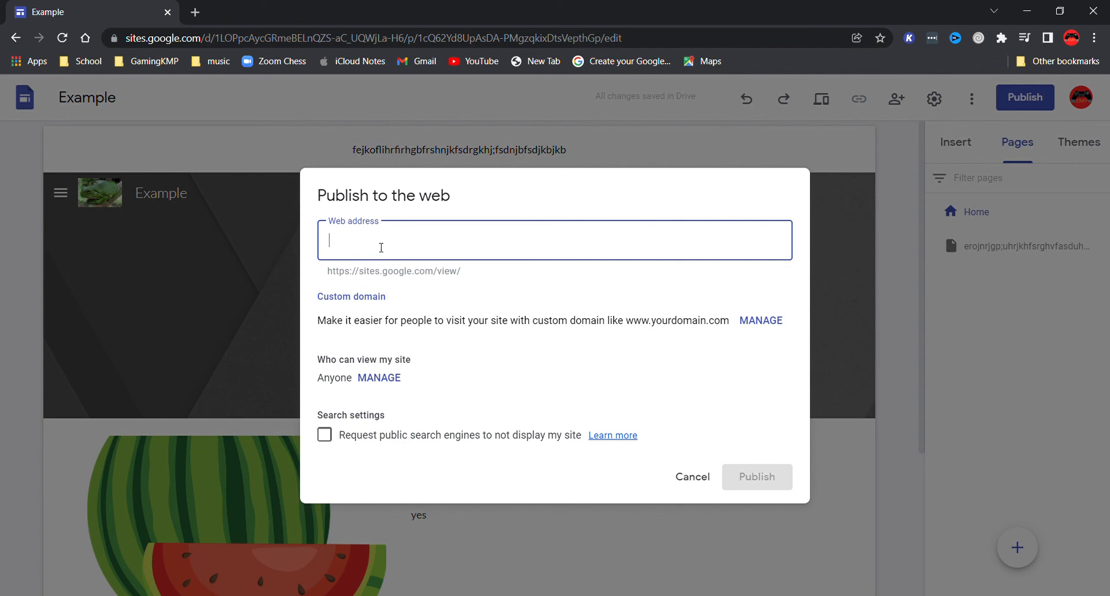
{"action": "type", "text": "zfdgzrg"}
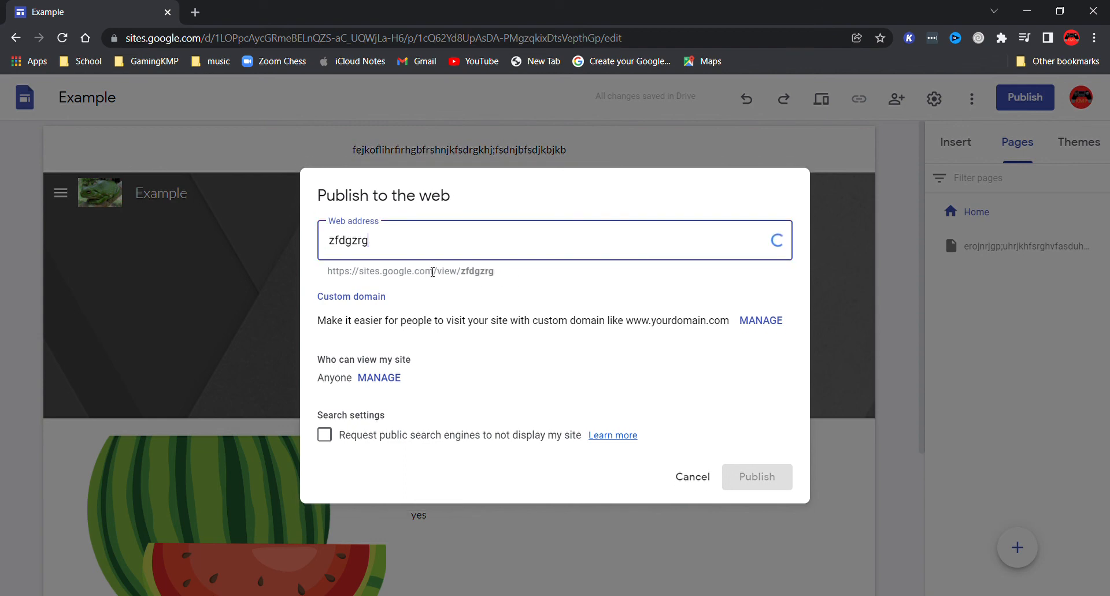
{"action": "type", "text": "rgzfdgzrgzrzrgzrz"}
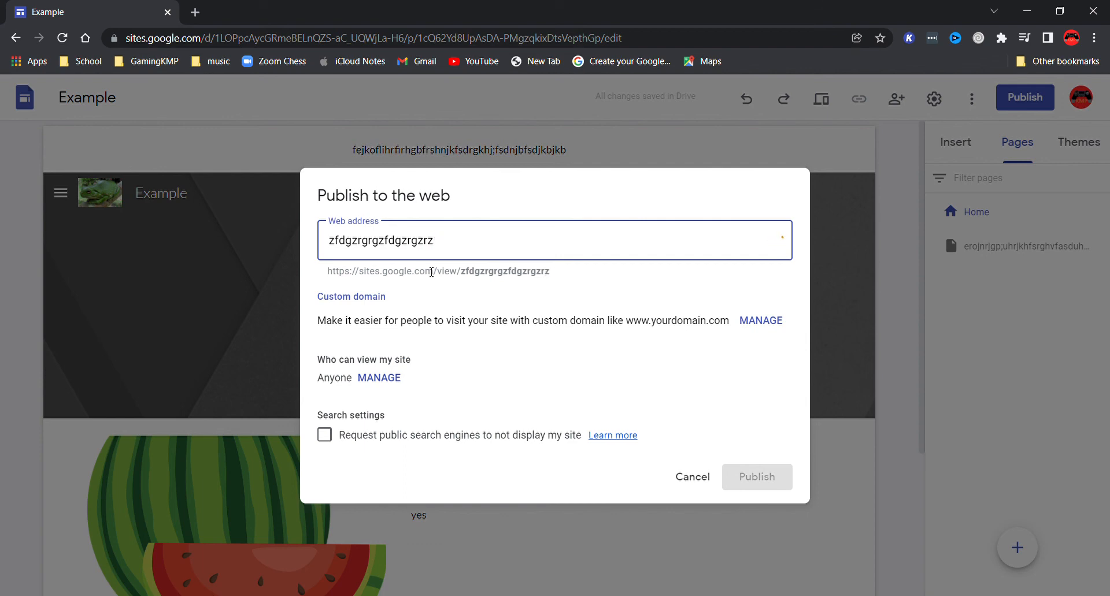
{"action": "key", "text": "BackSpace"}
{"action": "key", "text": "BackSpace"}
{"action": "key", "text": "BackSpace"}
{"action": "key", "text": "BackSpace"}
{"action": "key", "text": "BackSpace"}
{"action": "key", "text": "BackSpace"}
{"action": "key", "text": "BackSpace"}
{"action": "key", "text": "BackSpace"}
{"action": "key", "text": "BackSpace"}
{"action": "key", "text": "BackSpace"}
{"action": "key", "text": "BackSpace"}
{"action": "key", "text": "BackSpace"}
{"action": "key", "text": "BackSpace"}
{"action": "key", "text": "BackSpace"}
{"action": "key", "text": "BackSpace"}
{"action": "key", "text": "BackSpace"}
{"action": "key", "text": "BackSpace"}
{"action": "key", "text": "BackSpace"}
{"action": "key", "text": "BackSpace"}
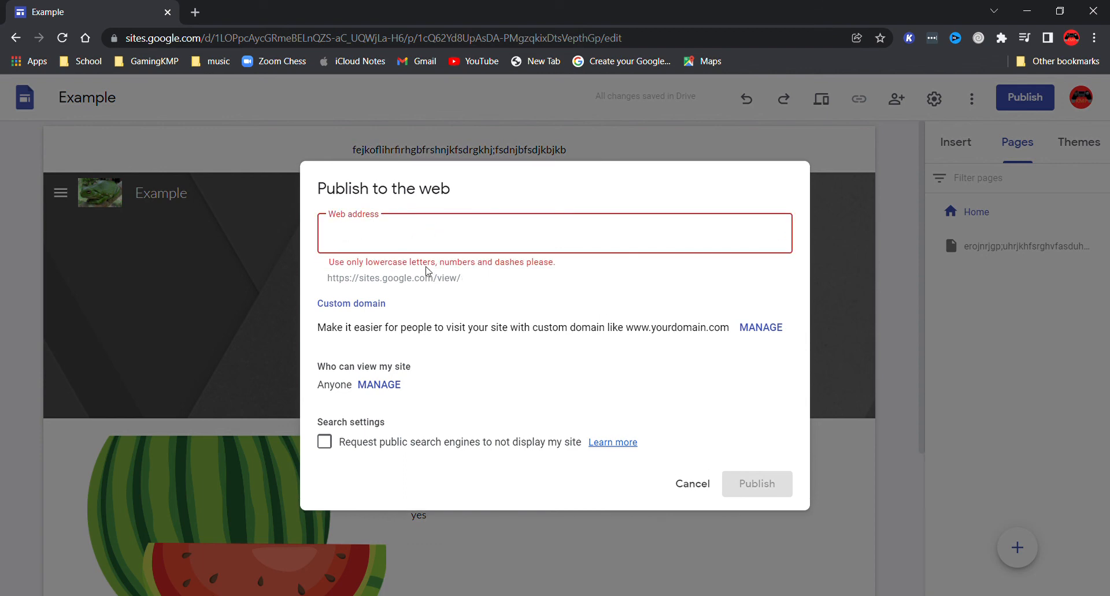
{"action": "left_click", "coordinate": [689, 486]}
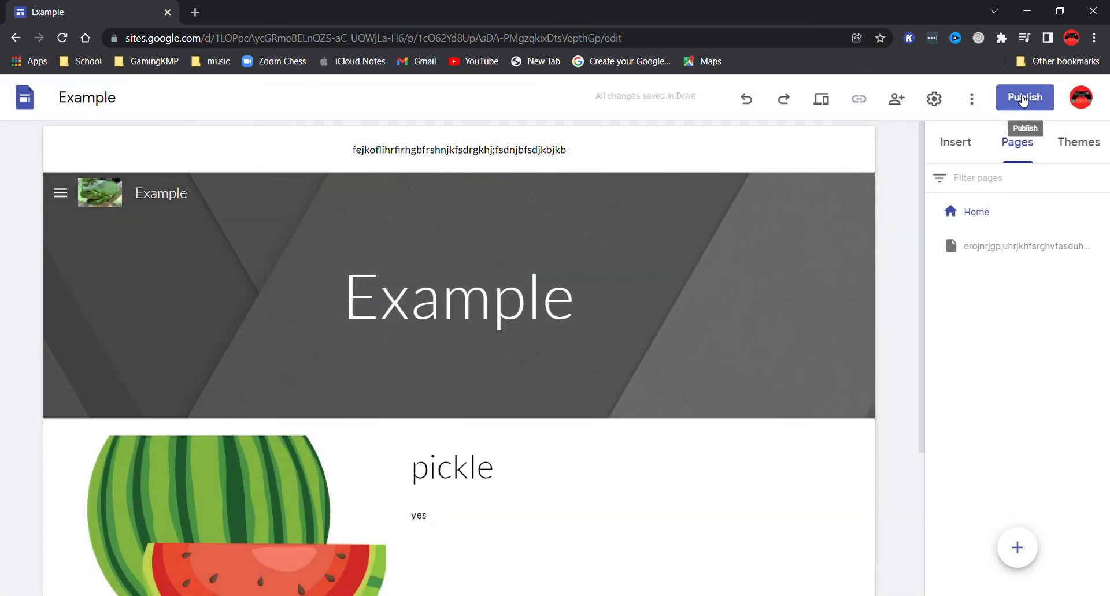
- Publish the site to the web with the web address "eerererererer"
{"action": "left_click", "coordinate": [1020, 99]}
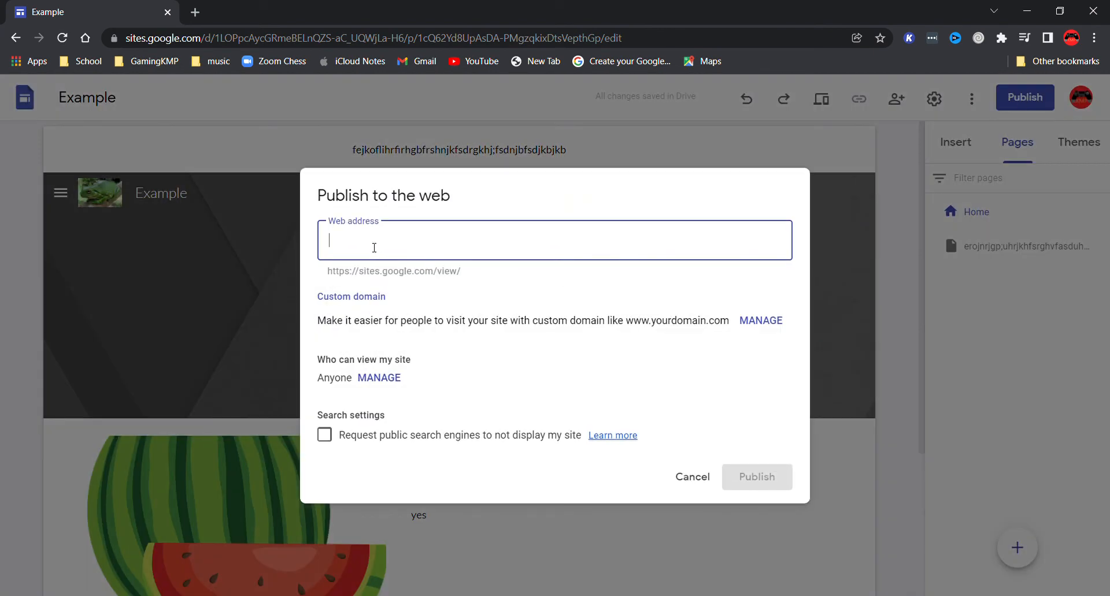
{"action": "type", "text": "e"}
{"action": "type", "text": "ererererer"}
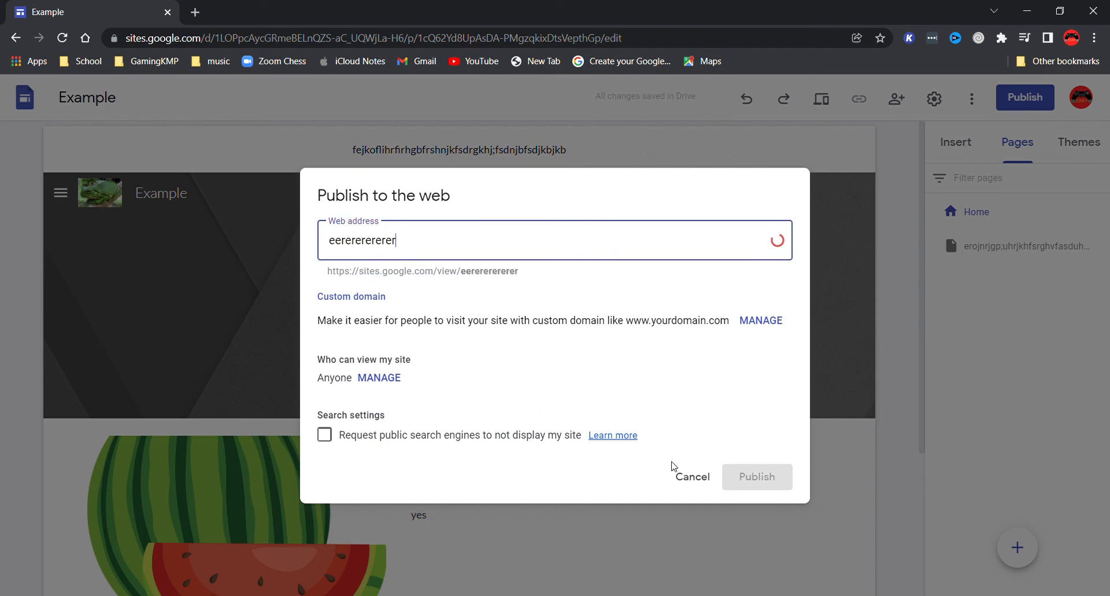
{"action": "left_click", "coordinate": [769, 478]}
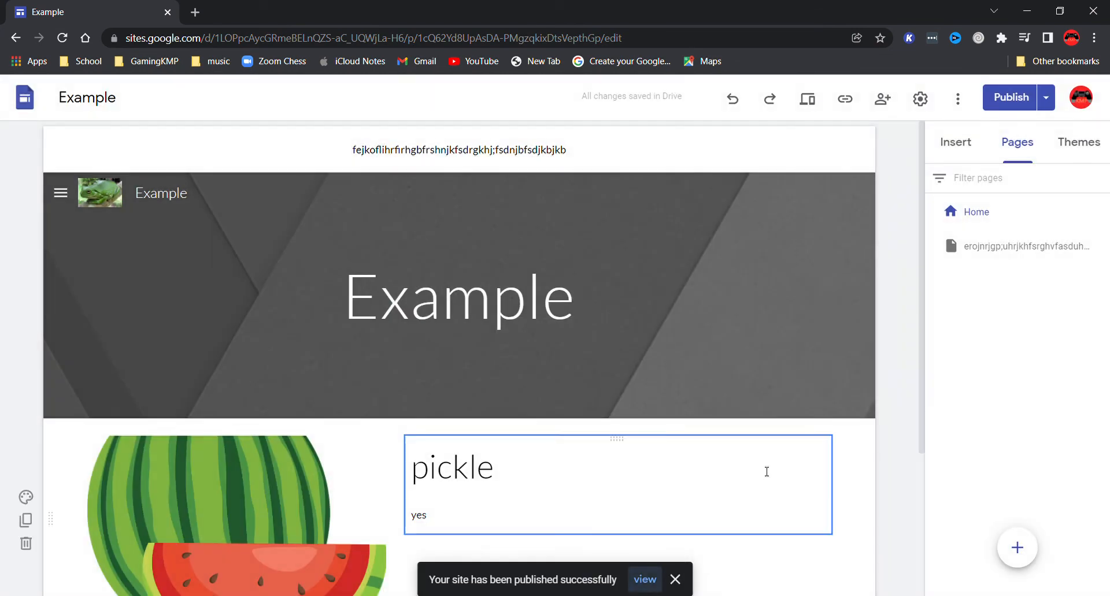
- View the published site, checking its second page, its Home page and the Home page's update information
{"action": "left_click", "coordinate": [1046, 97]}
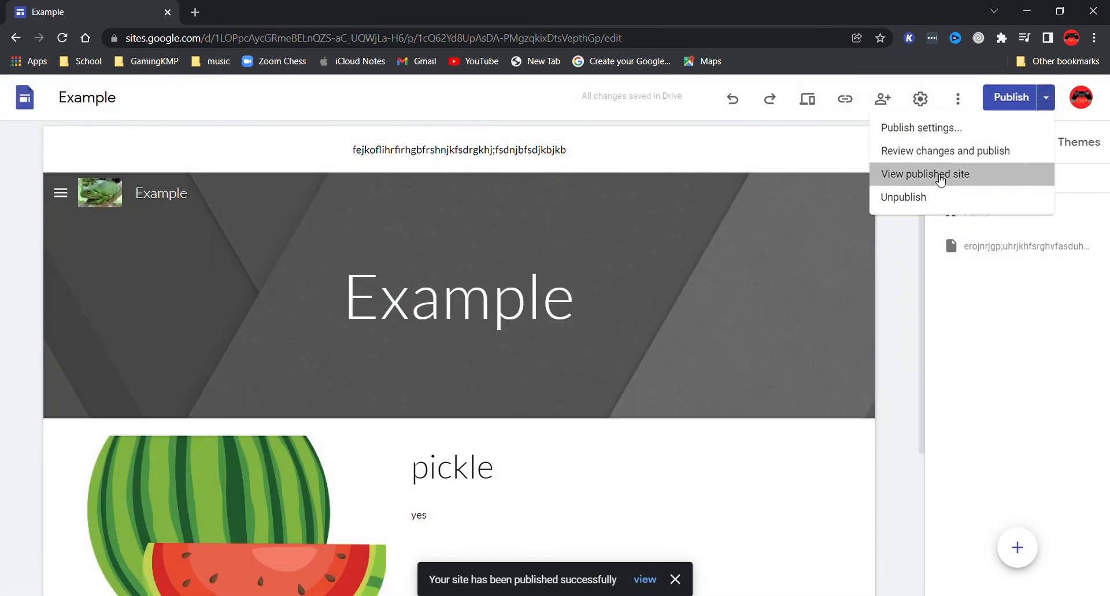
{"action": "left_click", "coordinate": [939, 179]}
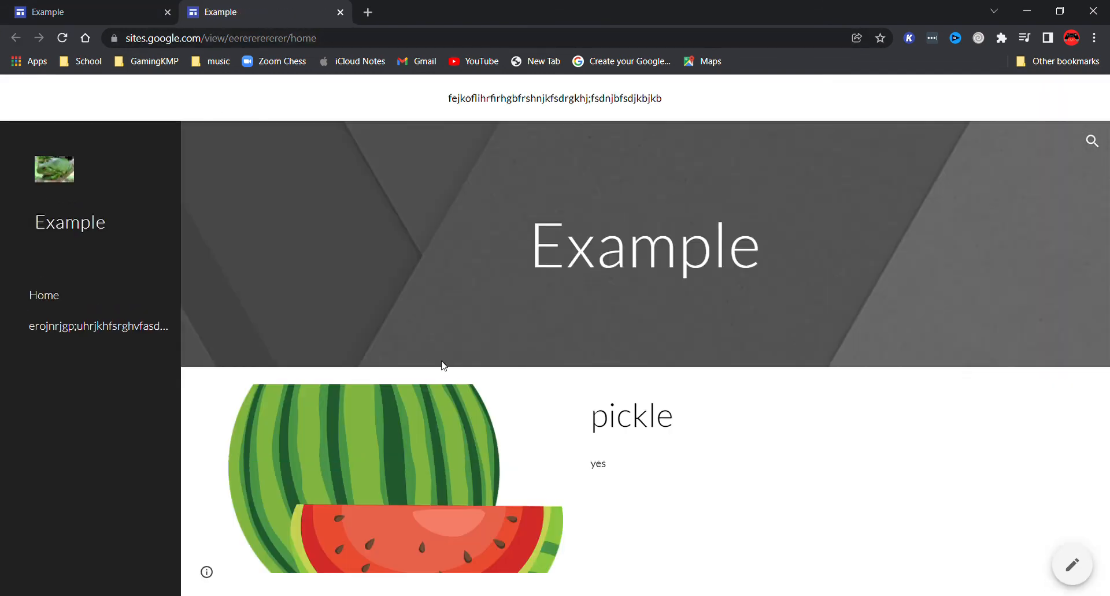
{"action": "left_click", "coordinate": [55, 326]}
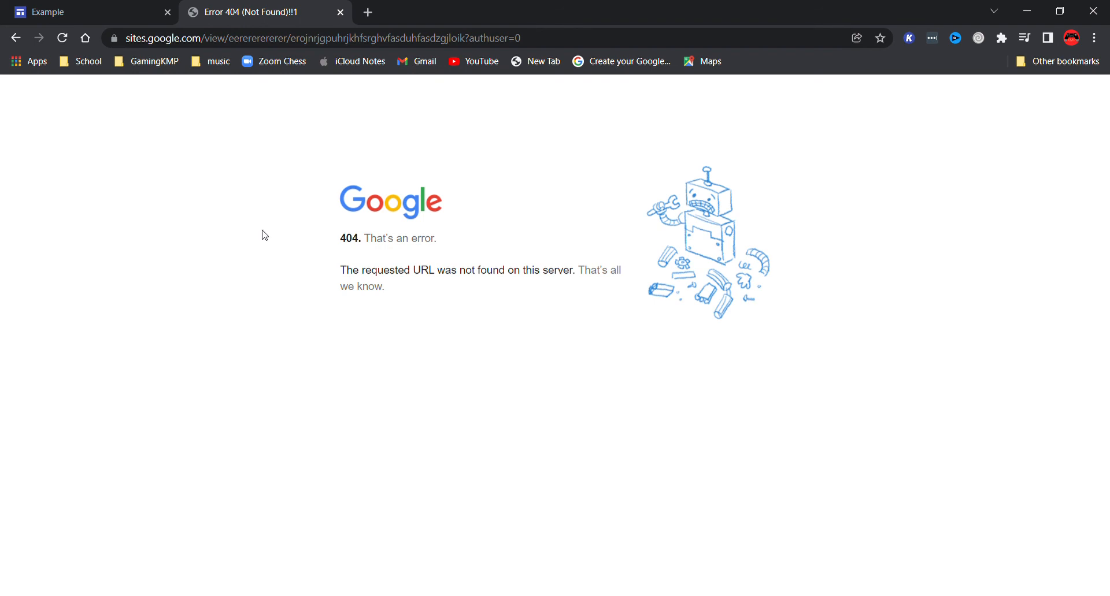
{"action": "left_click", "coordinate": [16, 38]}
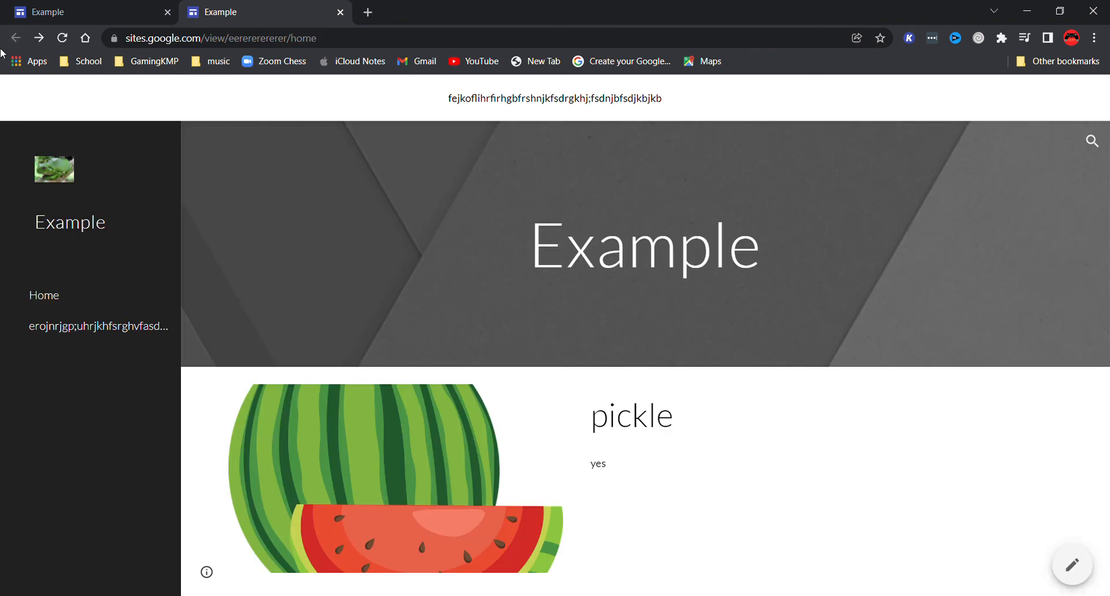
{"action": "left_click", "coordinate": [62, 294]}
{"action": "left_click", "coordinate": [209, 574]}
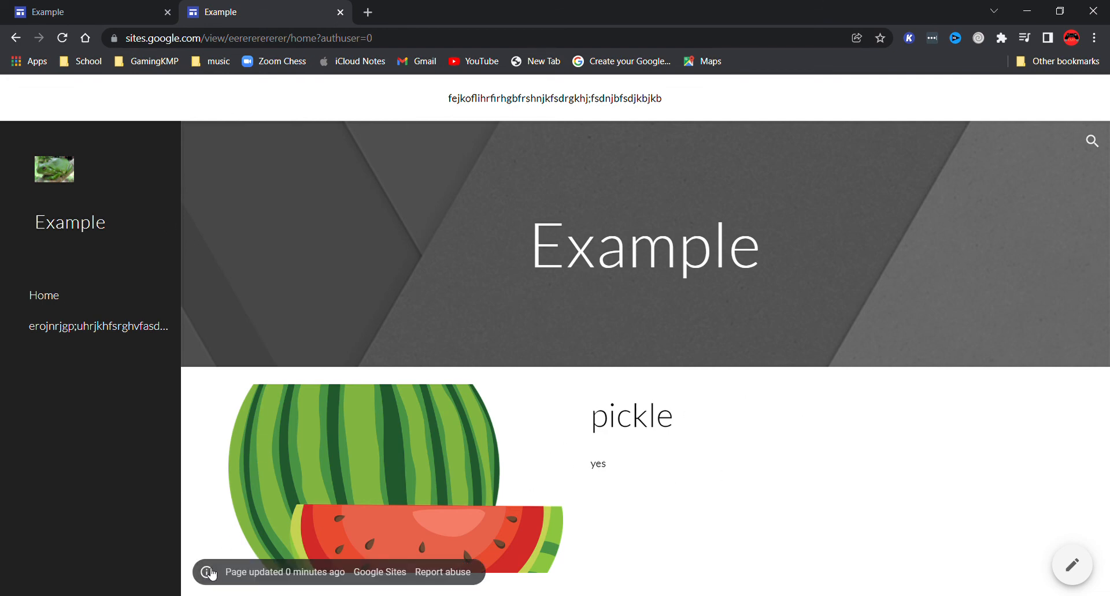